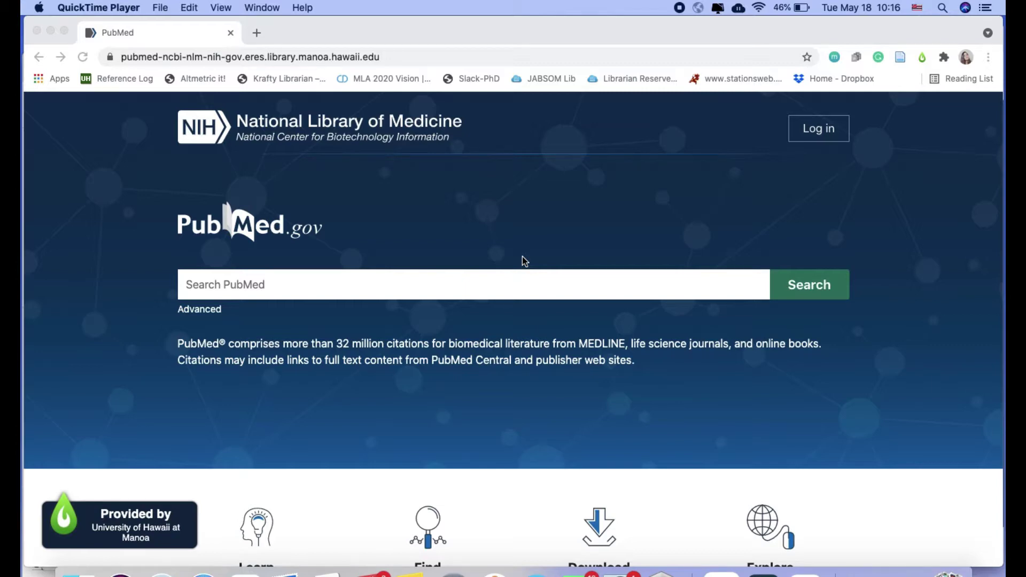
# Search PubMed for 'new england journal medicine' using the autocomplete suggestion.
pyautogui.click(438, 284)
pyautogui.write('neew')
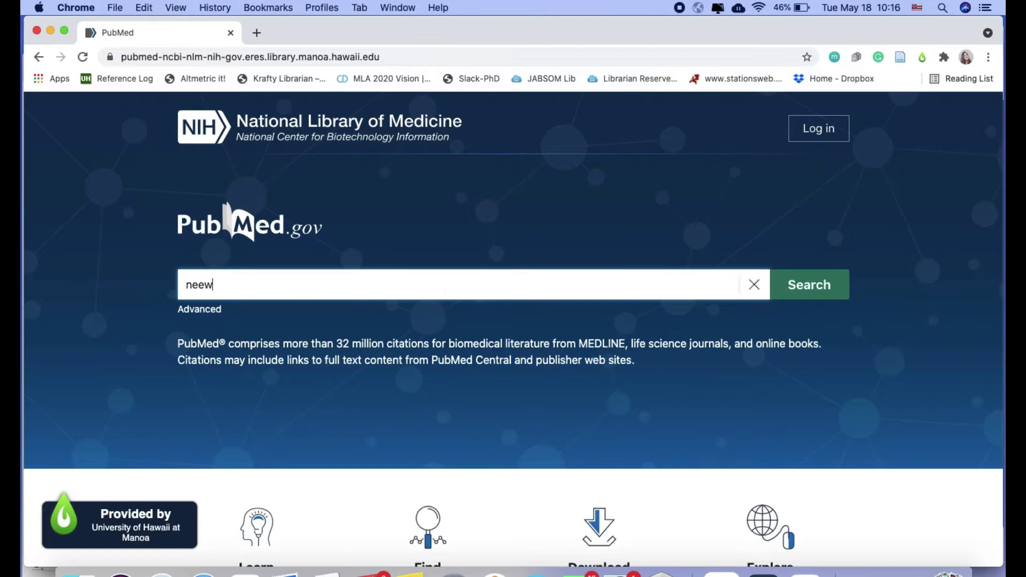
pyautogui.press('BackSpace')
pyautogui.press('BackSpace')
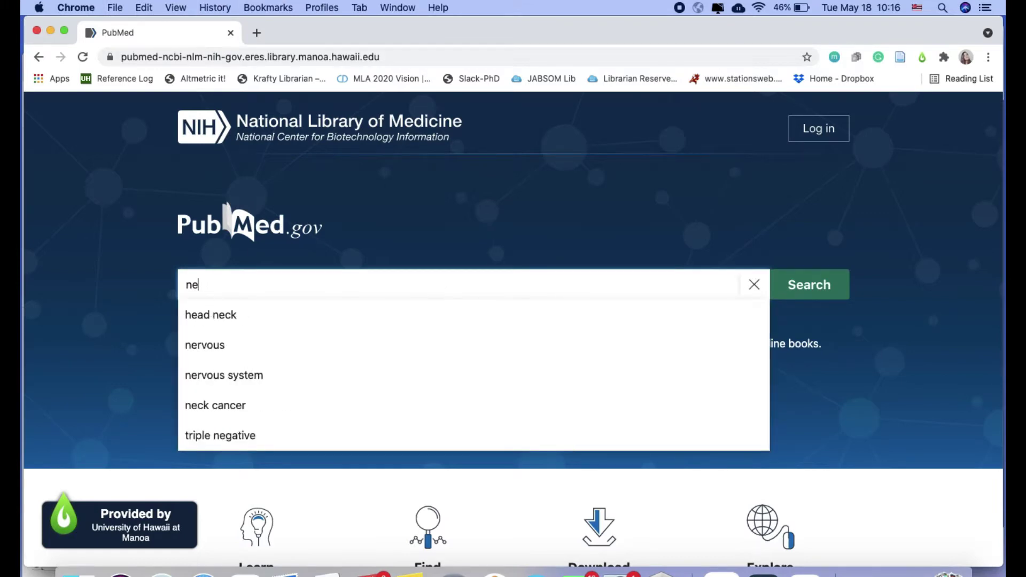
pyautogui.write('w engla')
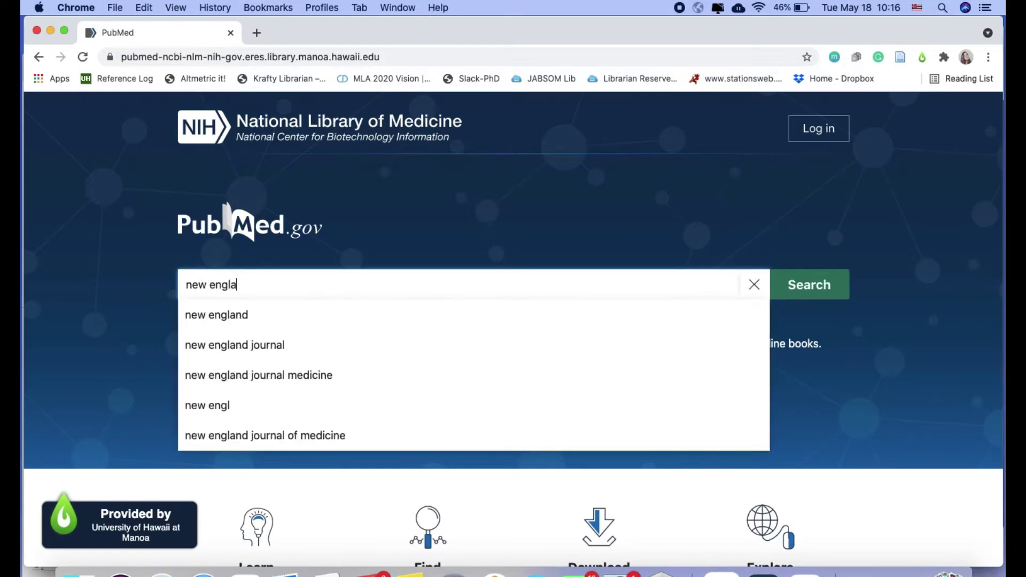
pyautogui.click(341, 387)
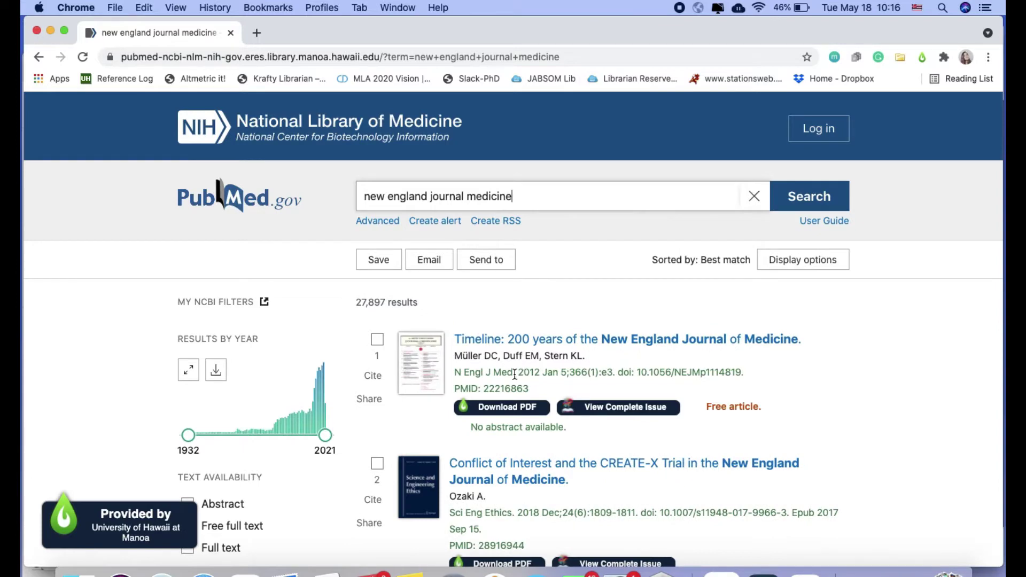
# Select the journal abbreviation 'N Engl J Med' in the first citation.
pyautogui.moveTo(515, 374); pyautogui.dragTo(453, 371)
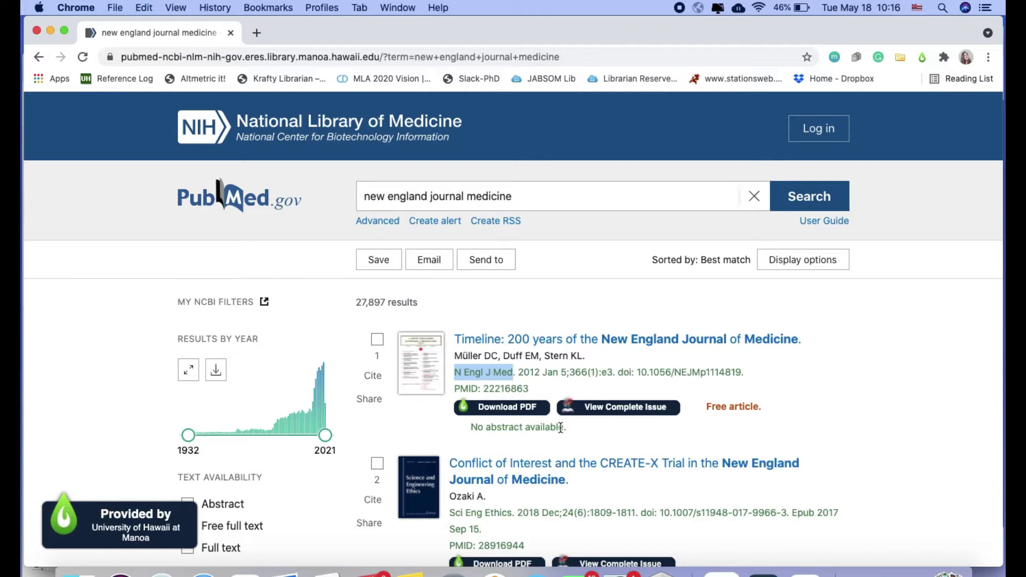
pyautogui.scroll(-5, 560, 427)
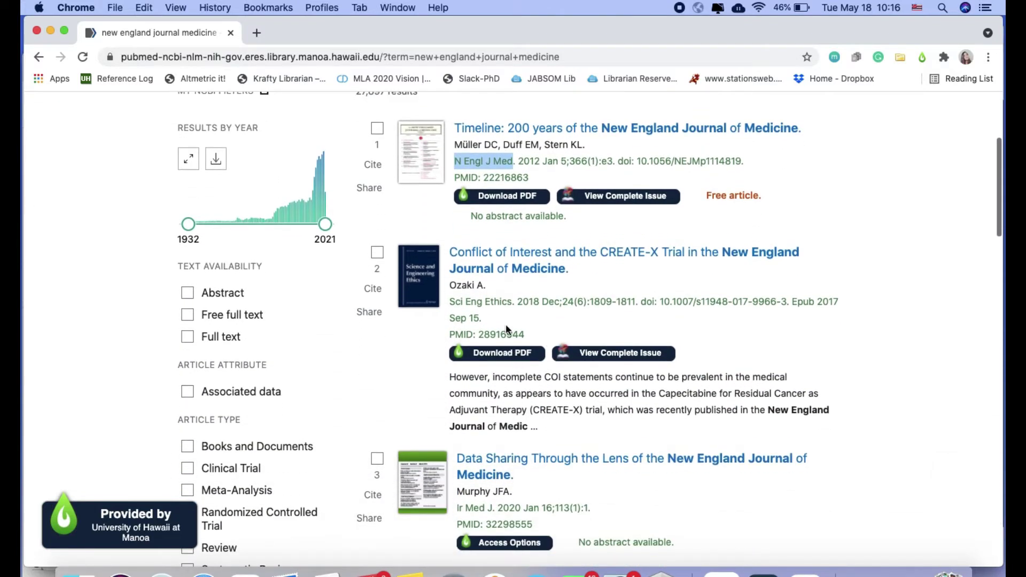
pyautogui.scroll(-2, 538, 471)
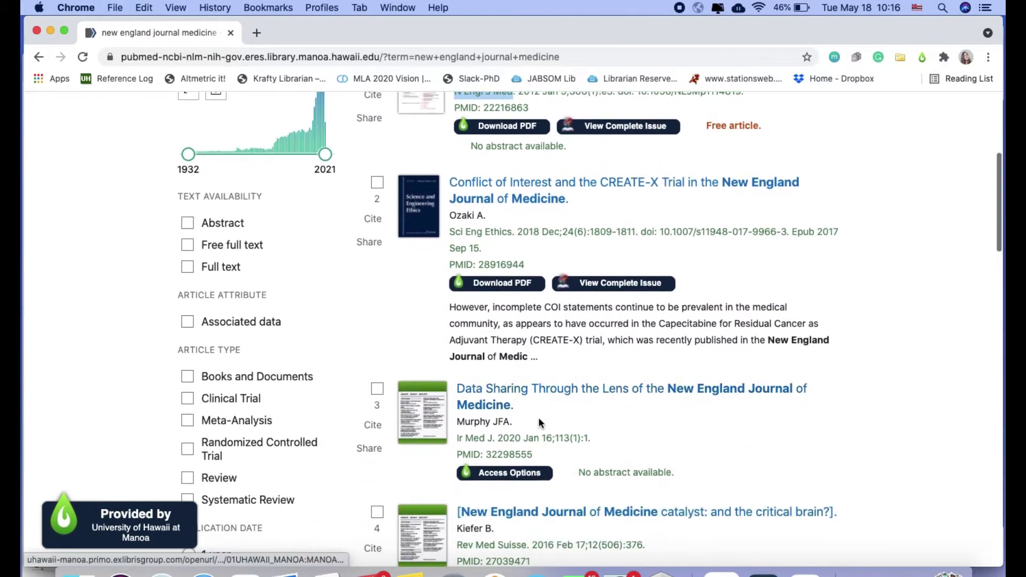
pyautogui.scroll(-5, 539, 422)
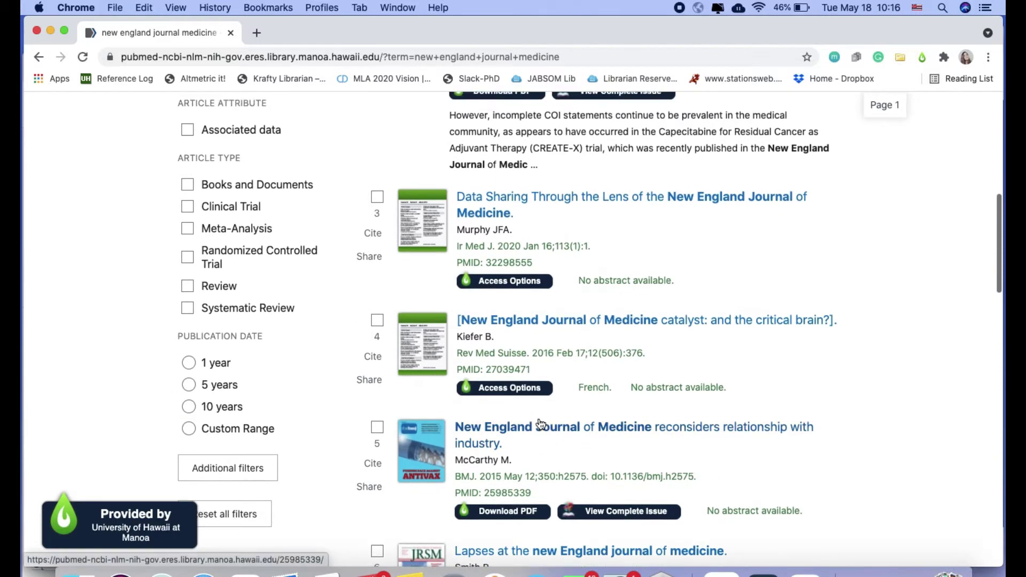
pyautogui.scroll(12, 539, 423)
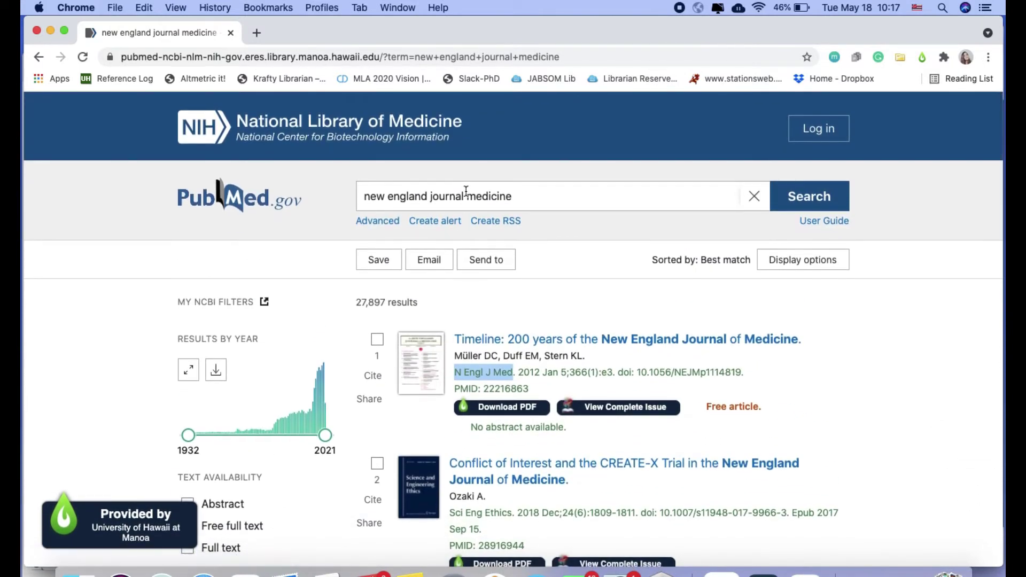
pyautogui.click(515, 196)
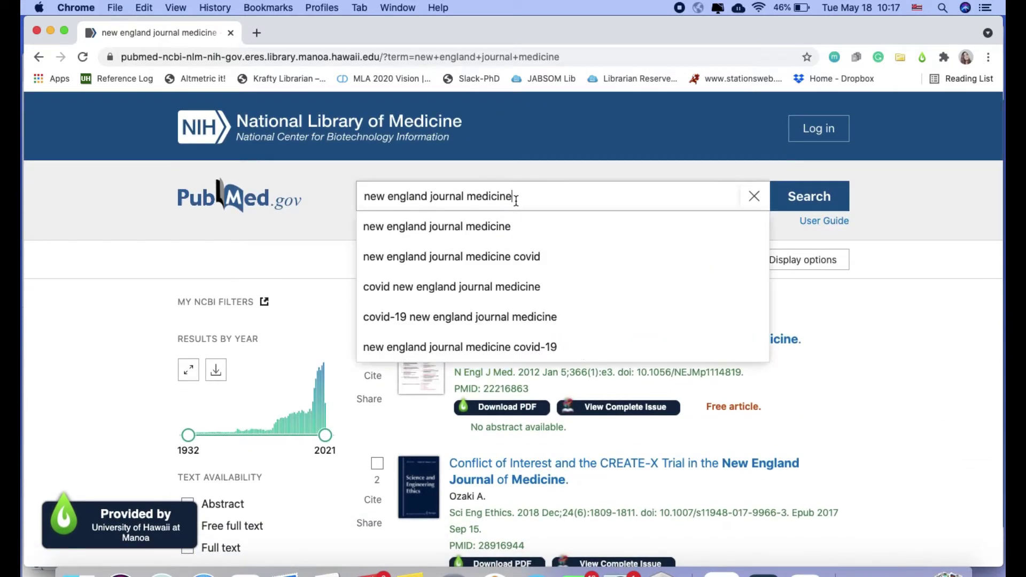
pyautogui.click(314, 223)
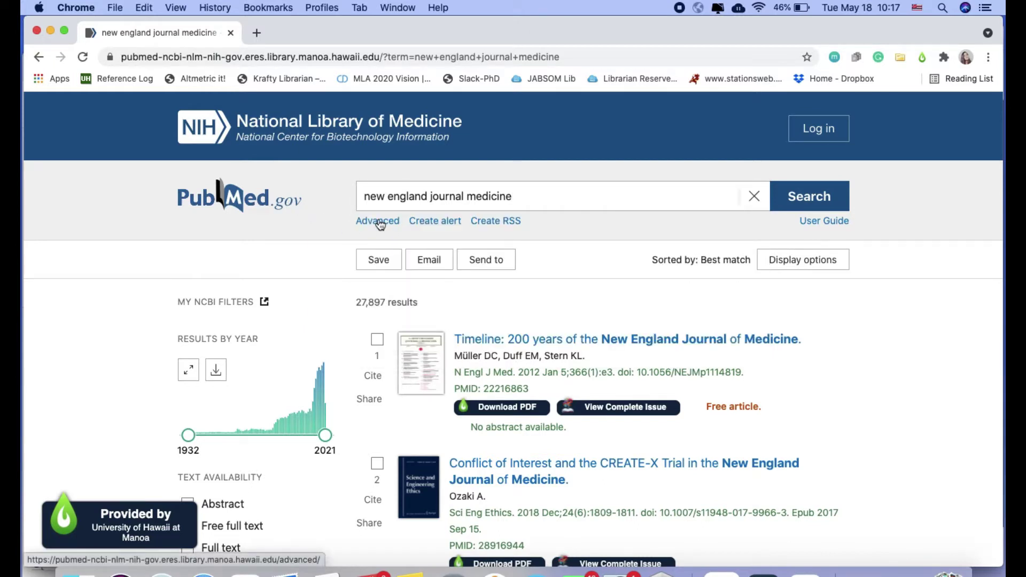
pyautogui.click(385, 191)
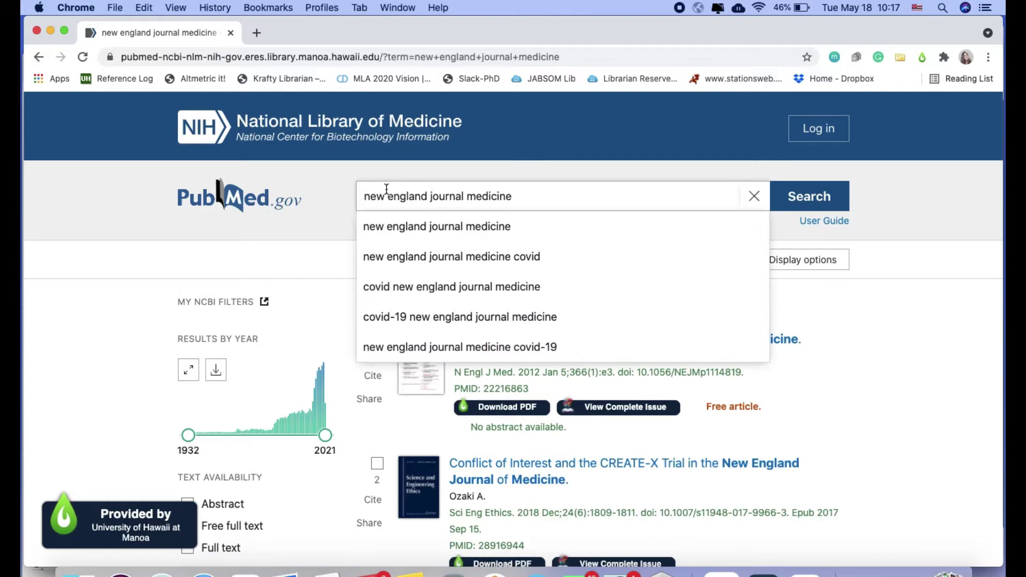
pyautogui.press('Return')
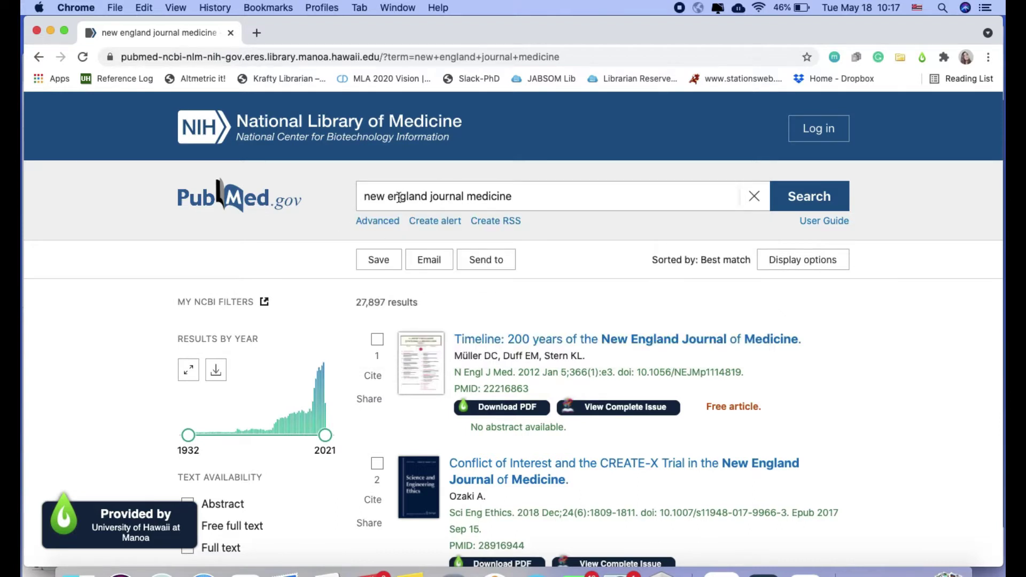
pyautogui.moveTo(513, 372); pyautogui.dragTo(453, 371)
pyautogui.press('cmd+c')
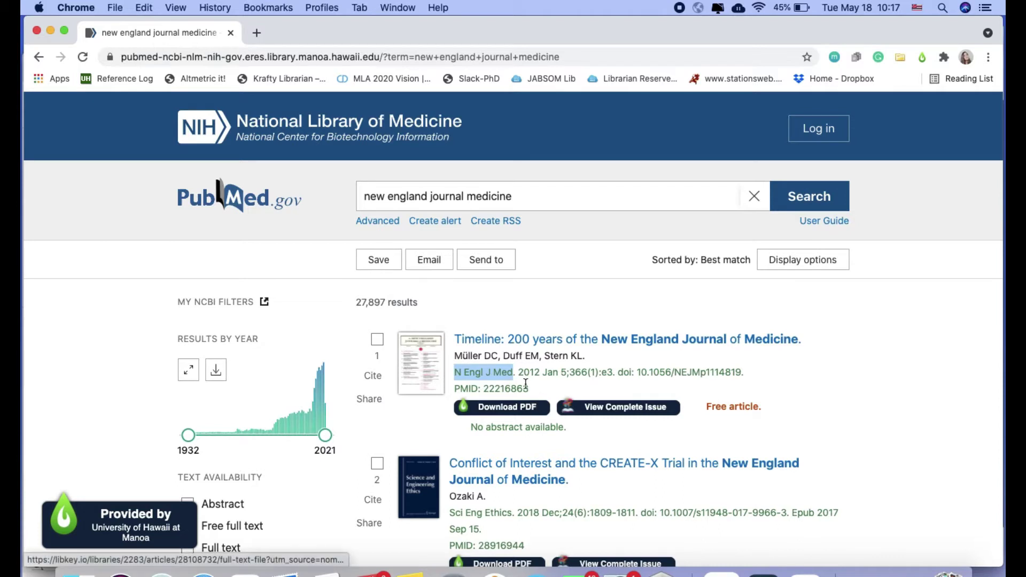
# Replace the query with 'N Engl J Med' and browse its 81,006 results.
pyautogui.tripleClick(506, 194)
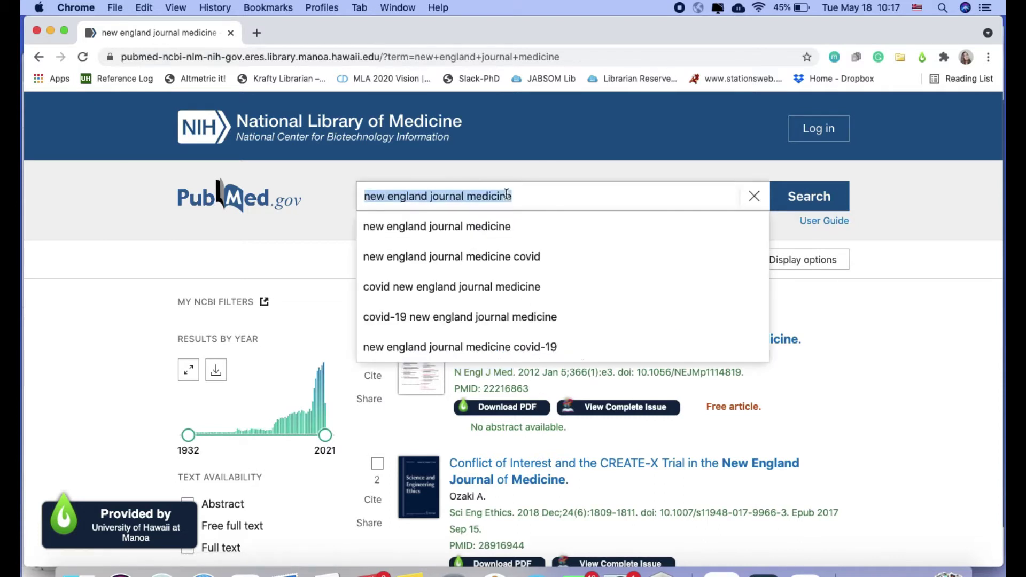
pyautogui.press('BackSpace')
pyautogui.press('cmd+v')
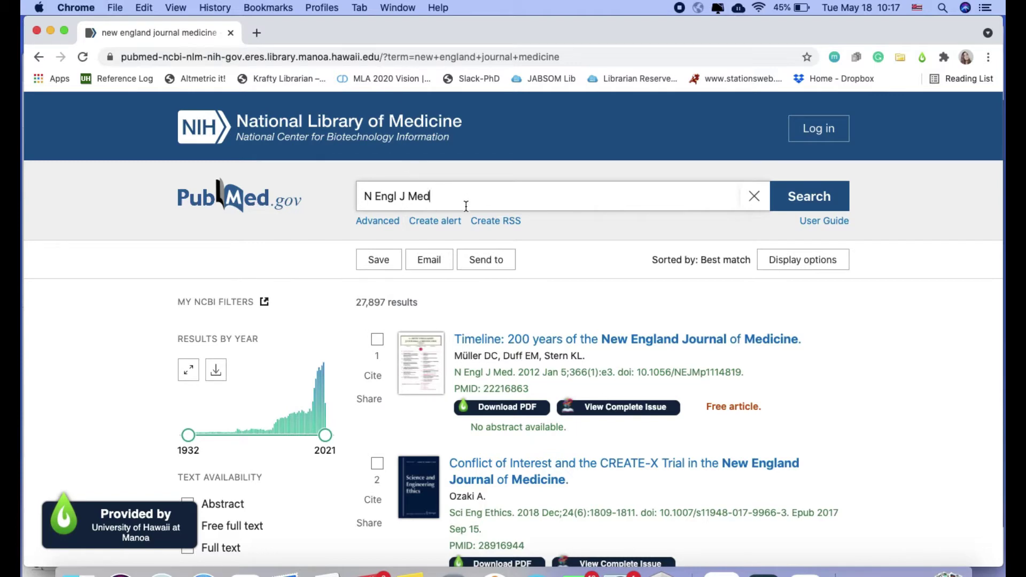
pyautogui.press('Return')
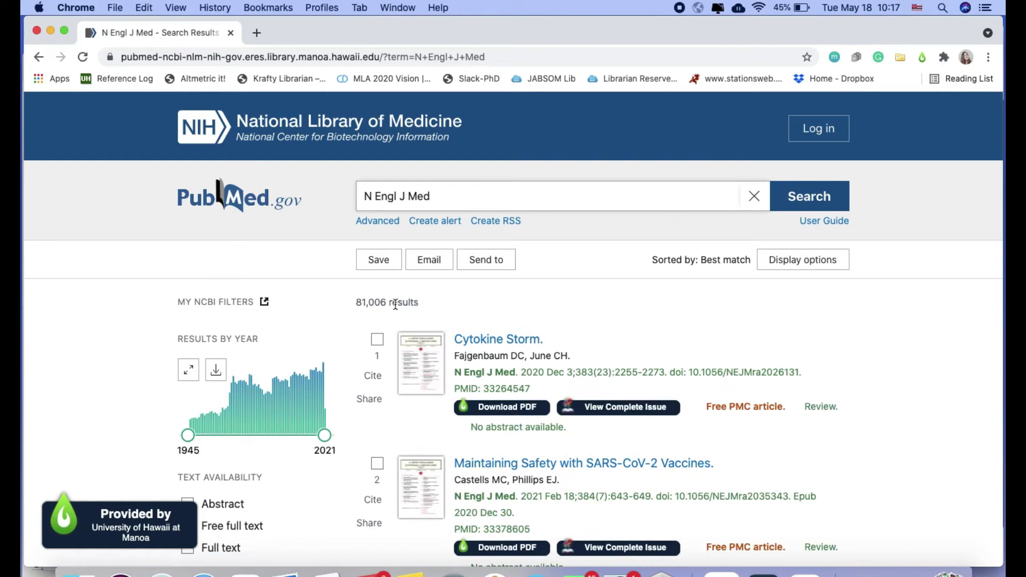
pyautogui.moveTo(420, 306); pyautogui.dragTo(346, 307)
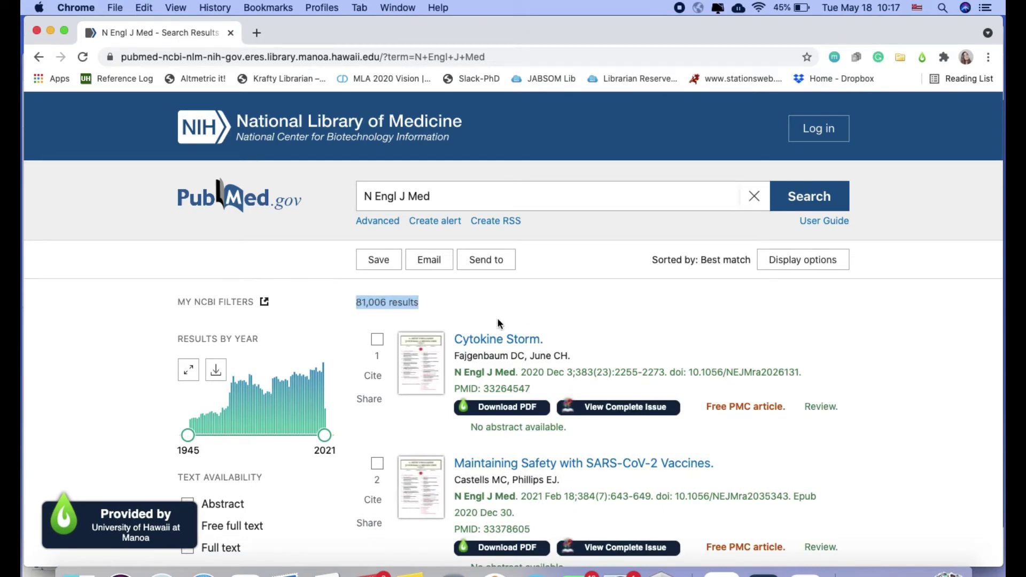
pyautogui.scroll(-3, 503, 317)
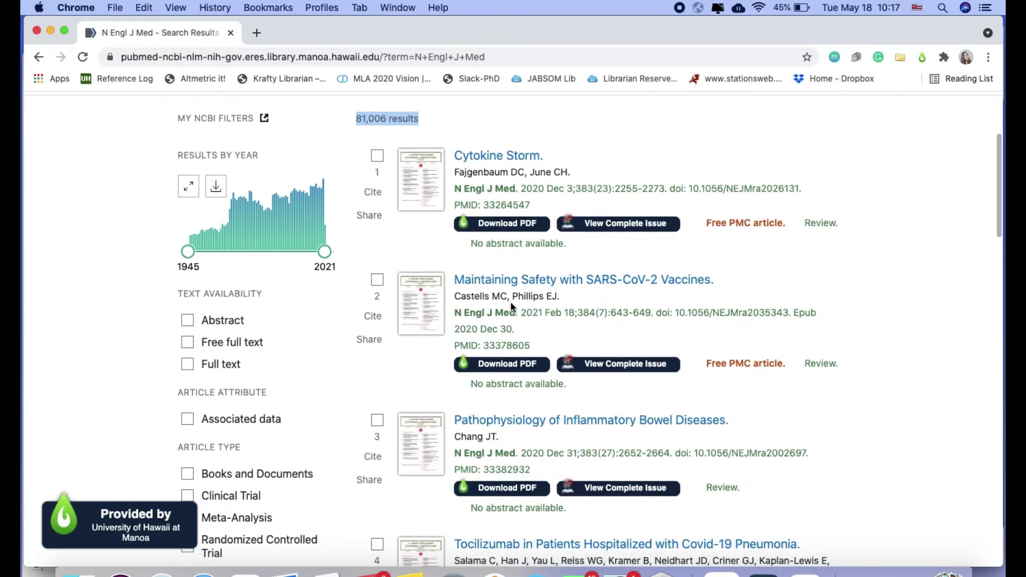
pyautogui.scroll(-4, 511, 301)
pyautogui.scroll(-2, 511, 301)
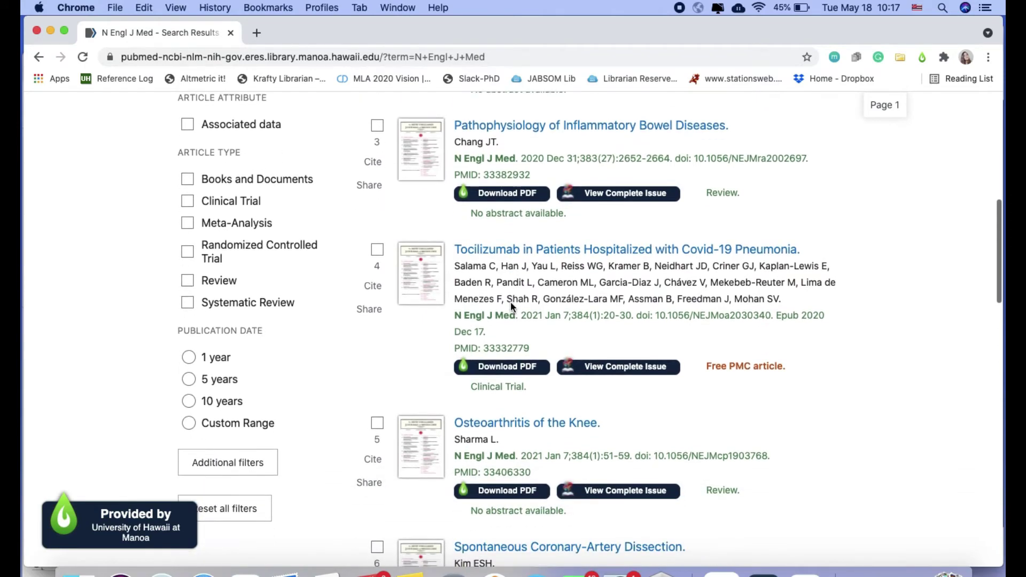
pyautogui.scroll(10, 511, 301)
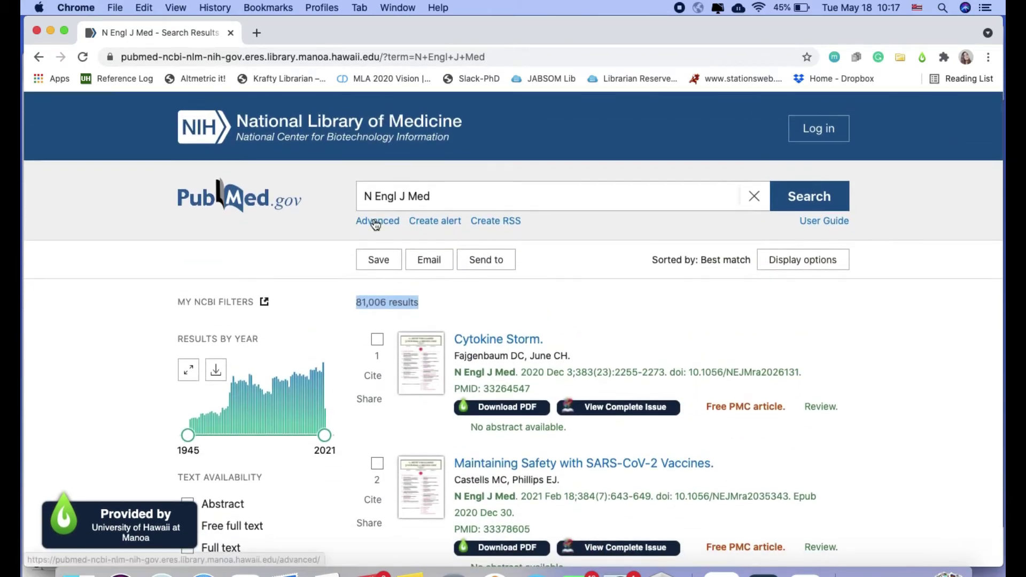
# In Advanced Search, add 'The New England journal of medicine'[Journal] and run it (81,006 results).
pyautogui.click(376, 221)
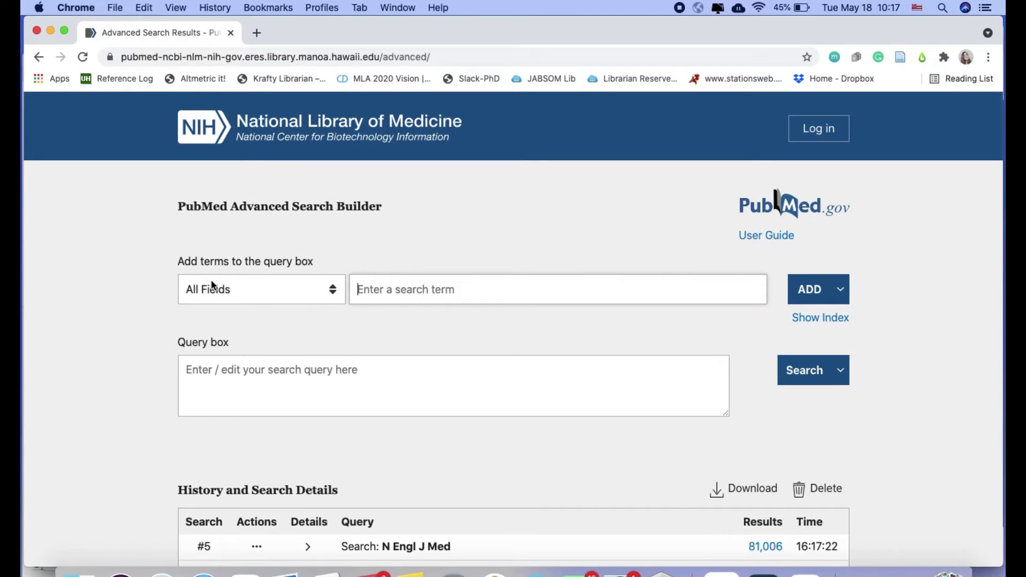
pyautogui.click(273, 289)
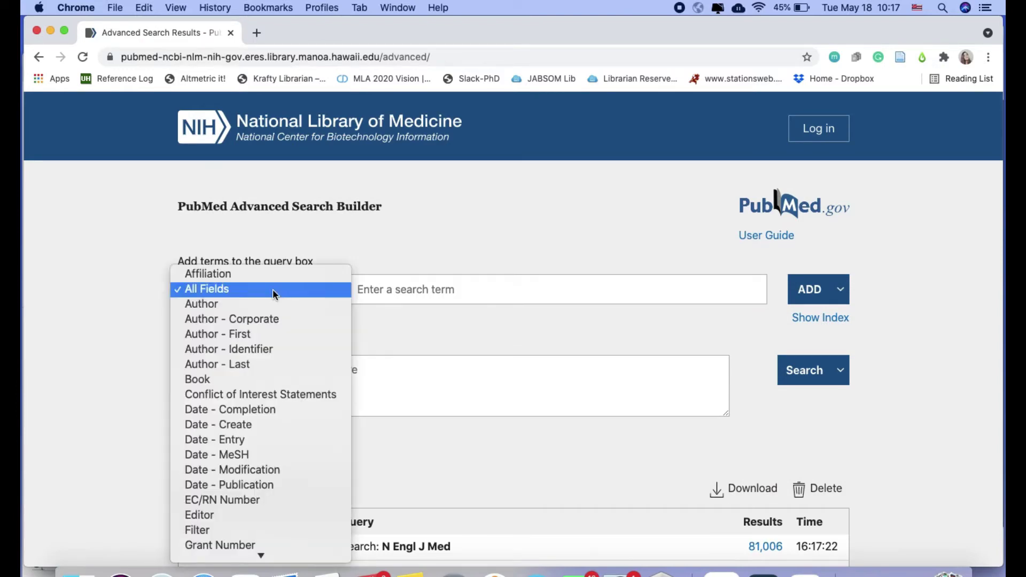
pyautogui.scroll(-8, 272, 289)
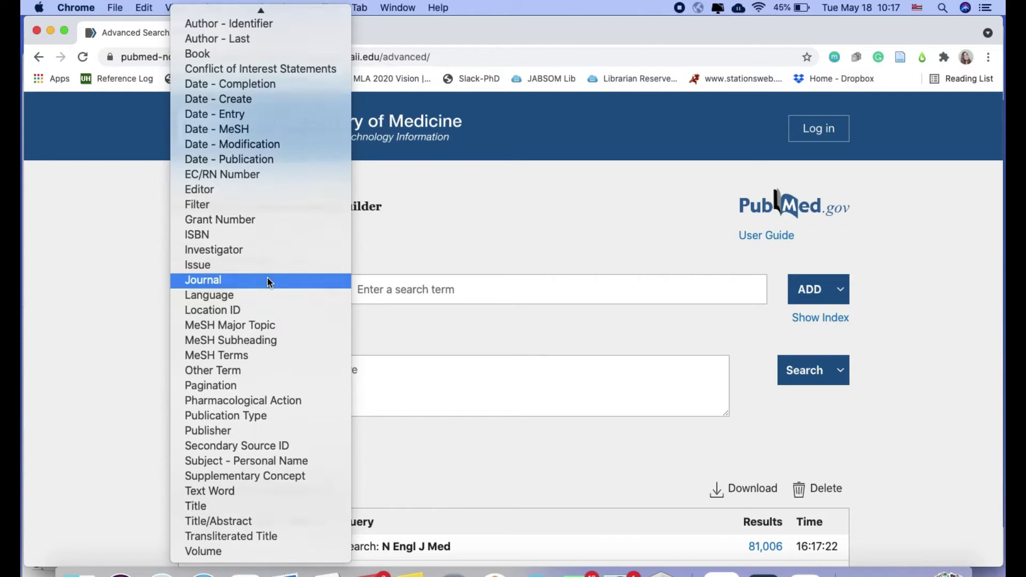
pyautogui.click(267, 278)
pyautogui.click(427, 294)
pyautogui.write('new')
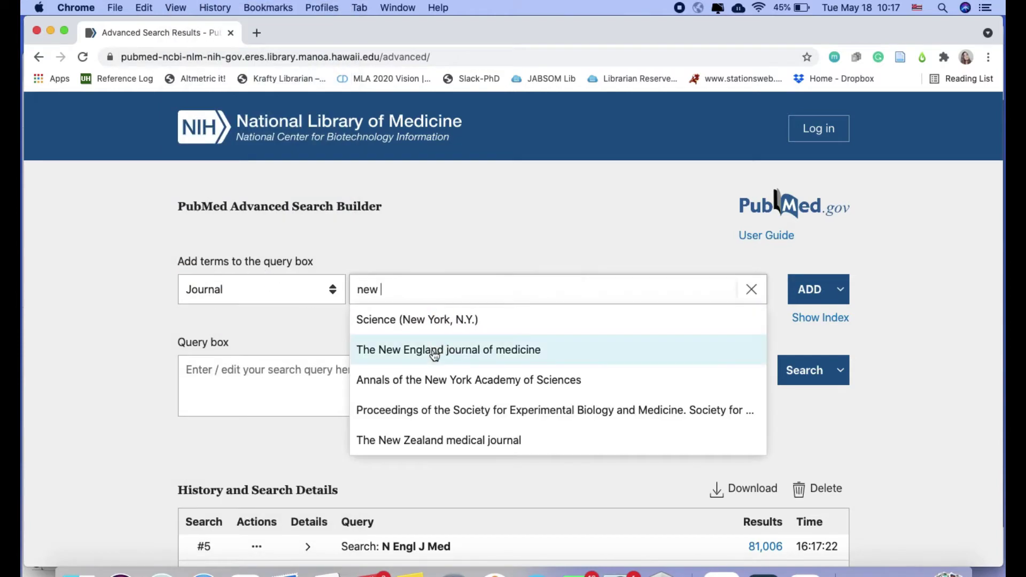
pyautogui.click(431, 348)
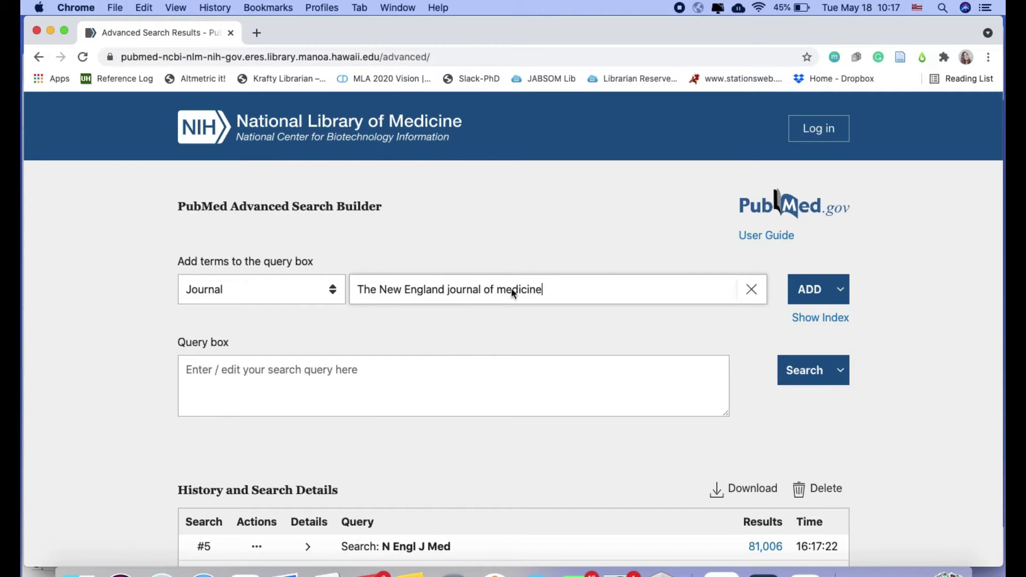
pyautogui.click(810, 294)
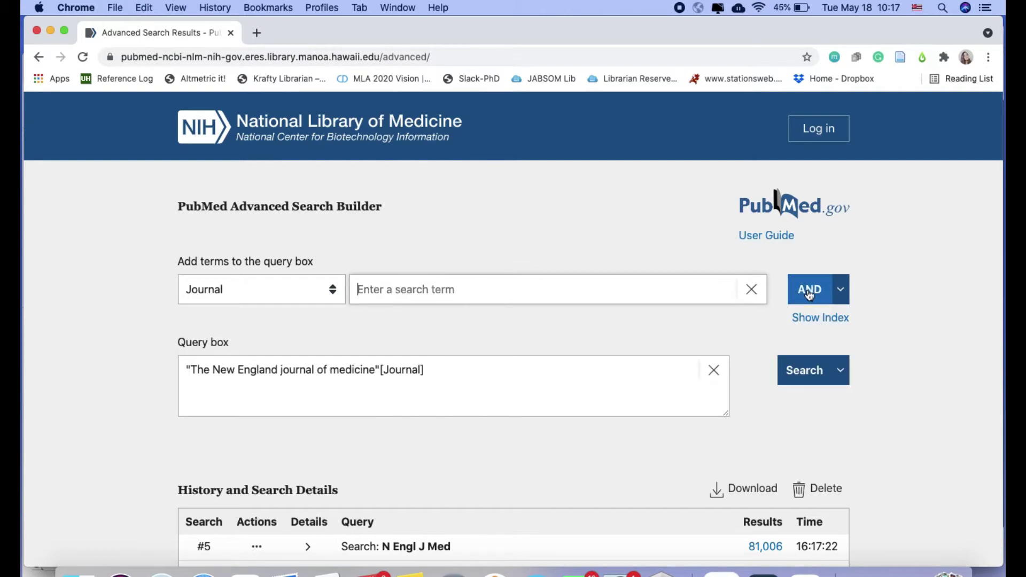
pyautogui.click(809, 374)
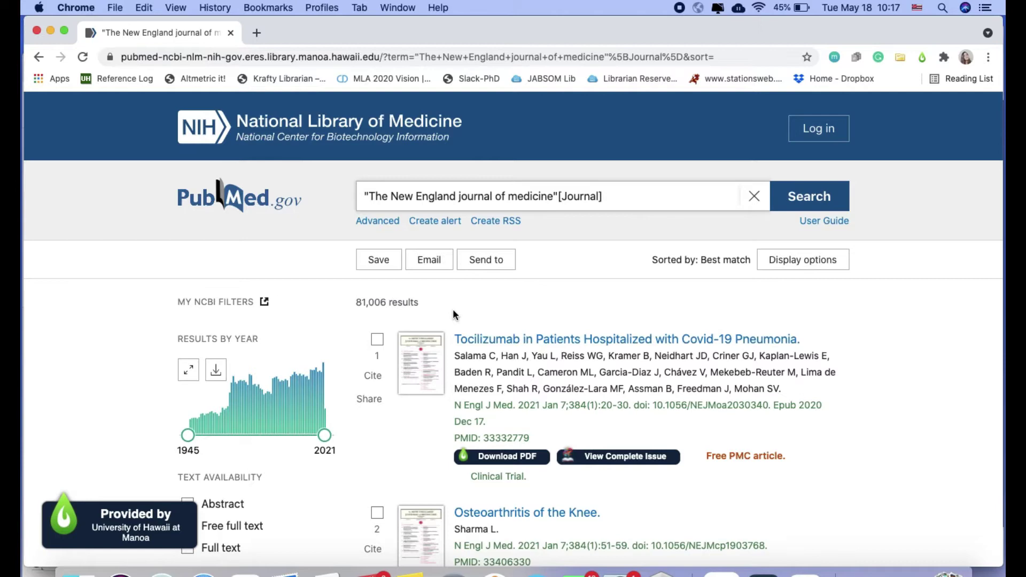
# Run a plain search for 'cell' from the Advanced Search page.
pyautogui.click(367, 224)
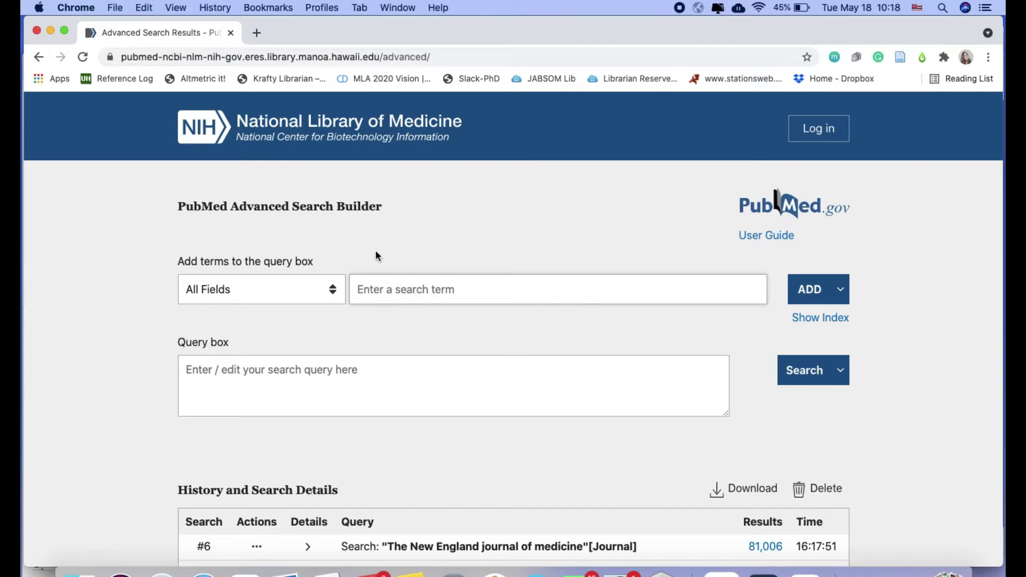
pyautogui.click(312, 368)
pyautogui.write('cell')
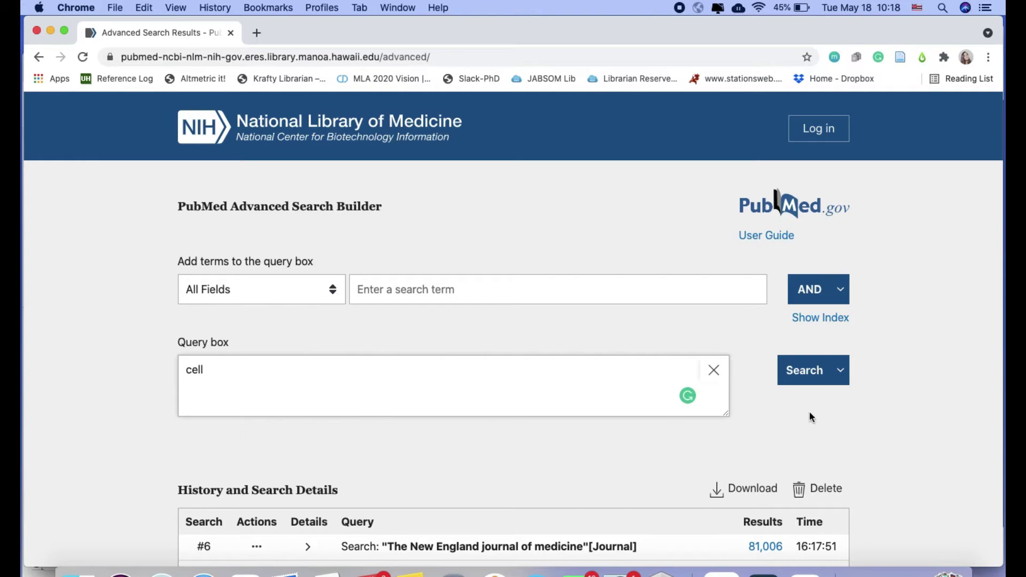
pyautogui.click(798, 371)
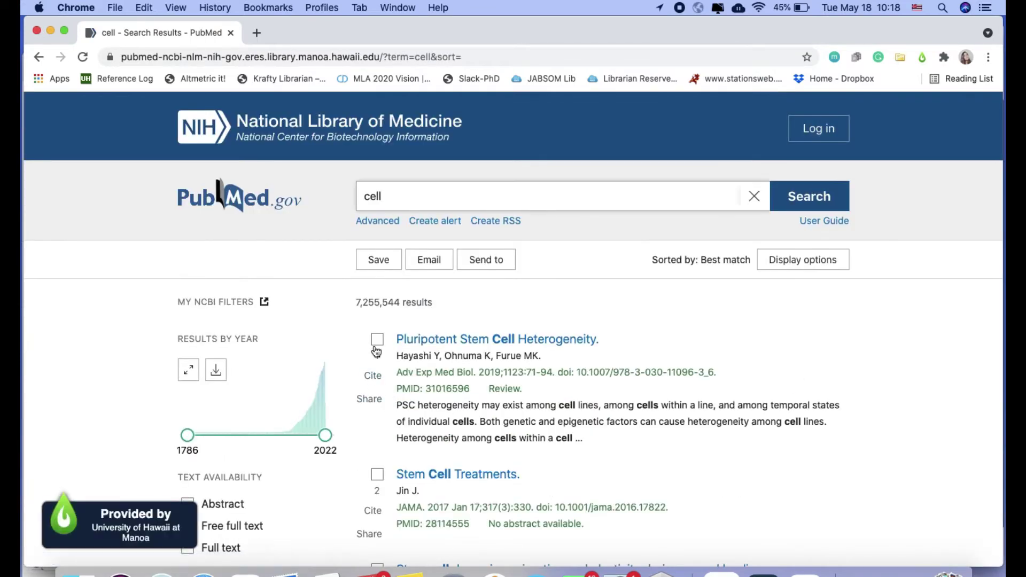
pyautogui.scroll(-3, 428, 316)
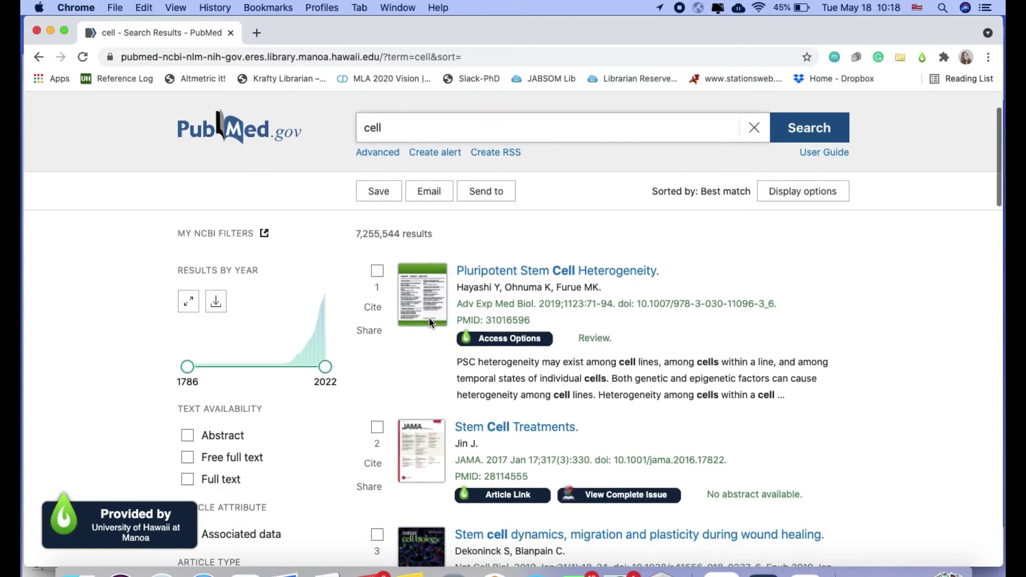
pyautogui.scroll(3, 428, 316)
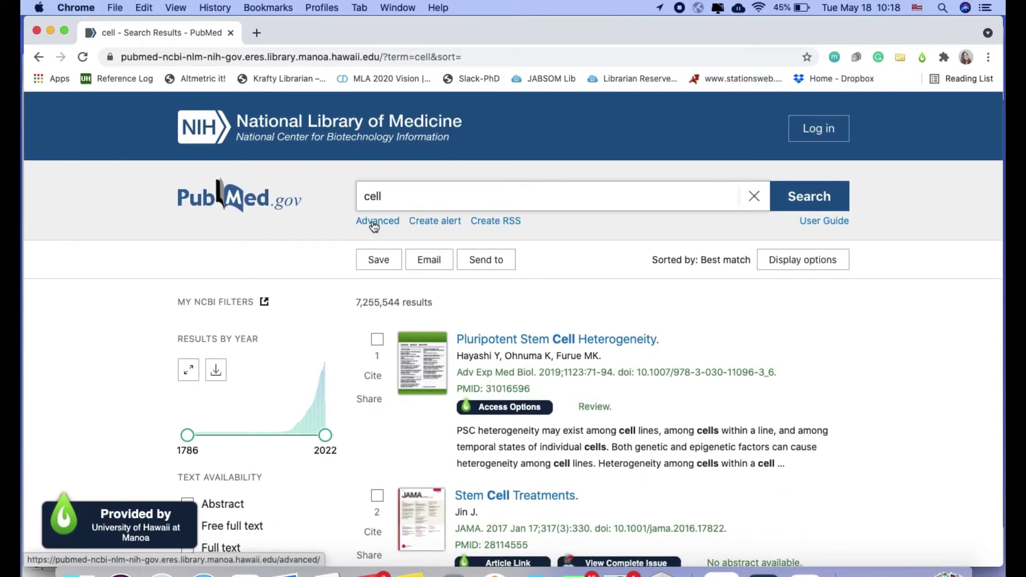
# In Advanced Search, add 'Cell'[Journal] and run it for 21,102 results.
pyautogui.click(374, 226)
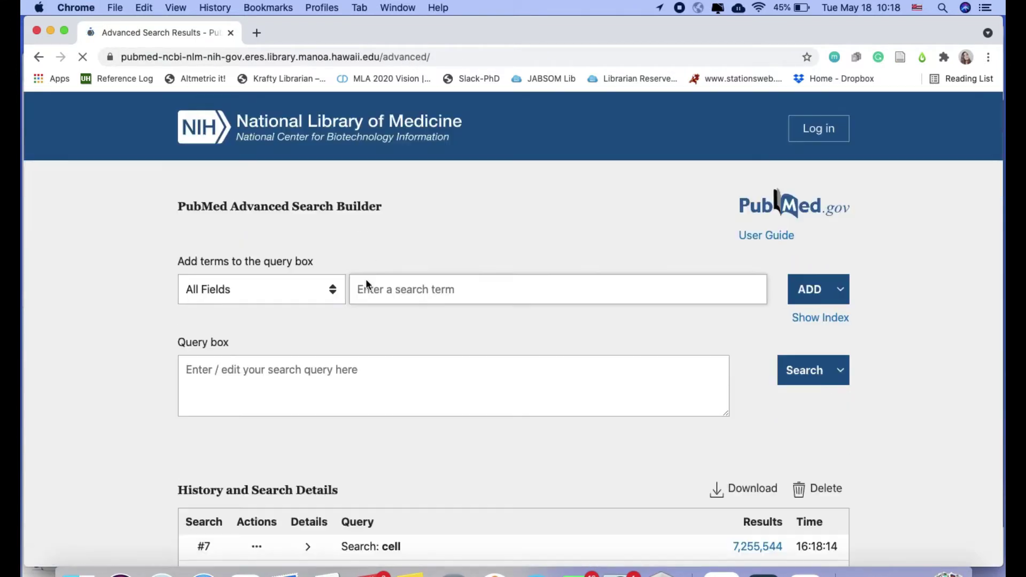
pyautogui.click(245, 284)
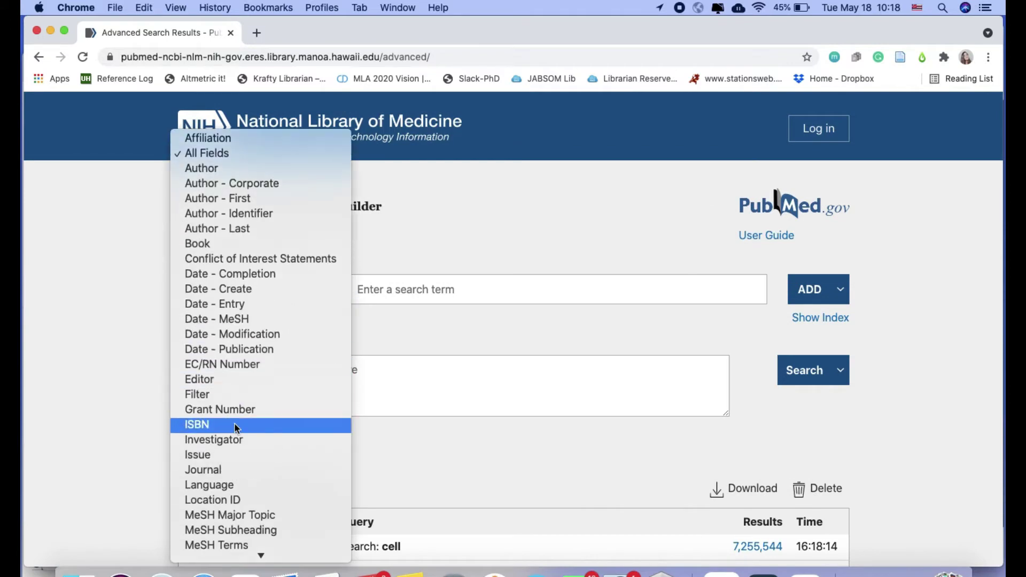
pyautogui.click(230, 444)
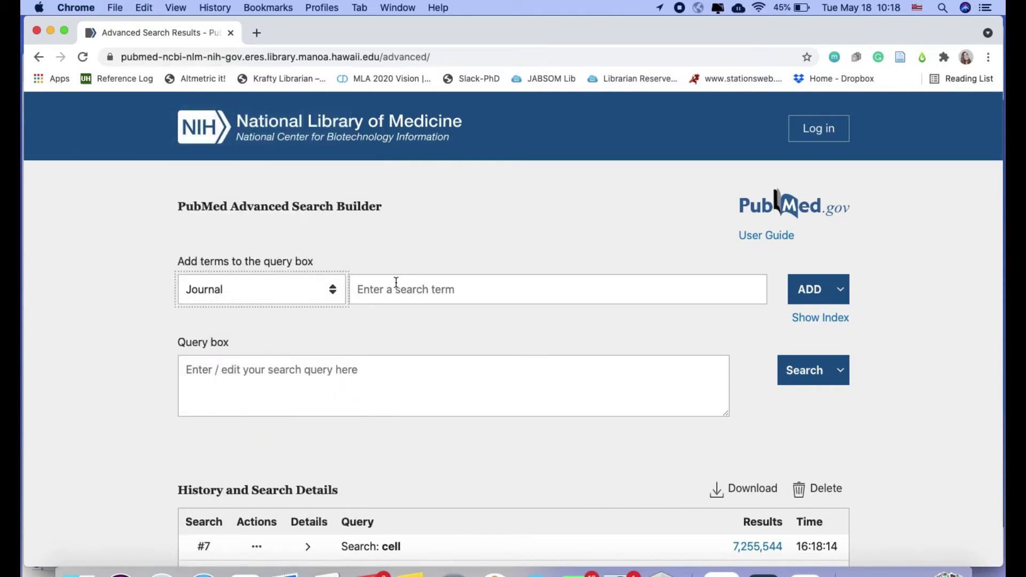
pyautogui.click(389, 296)
pyautogui.write('cell')
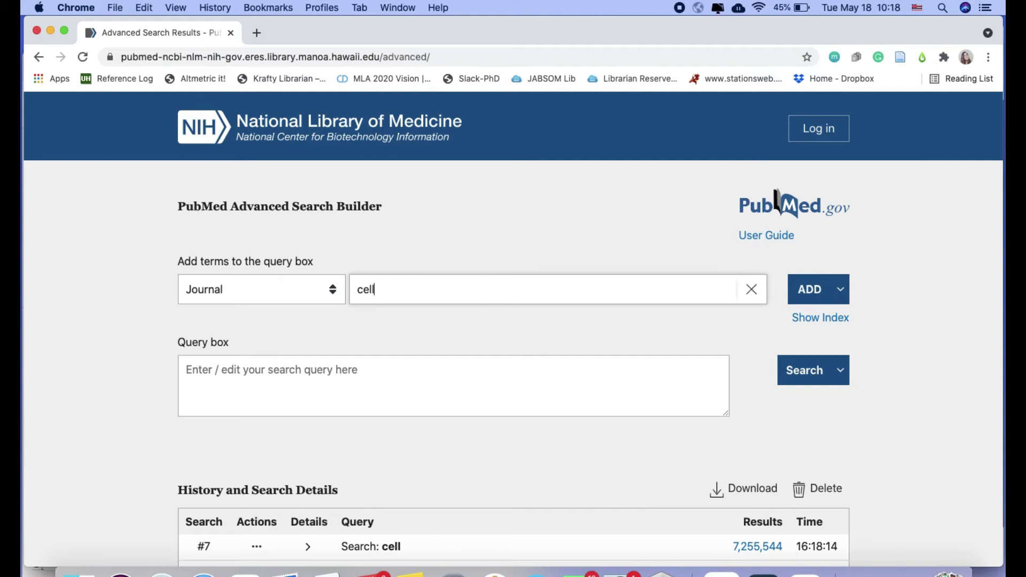
pyautogui.click(375, 410)
pyautogui.click(807, 291)
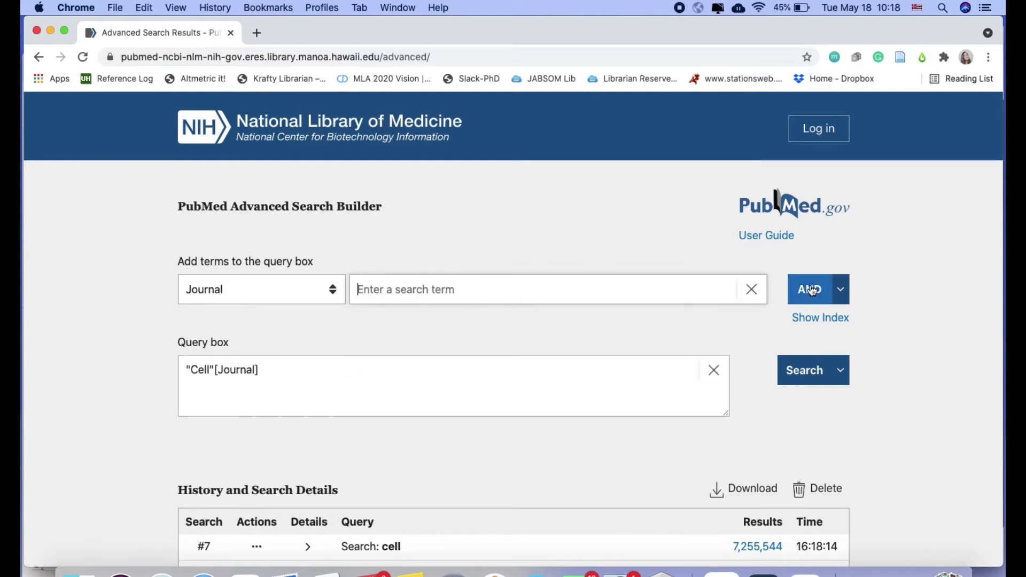
pyautogui.click(808, 376)
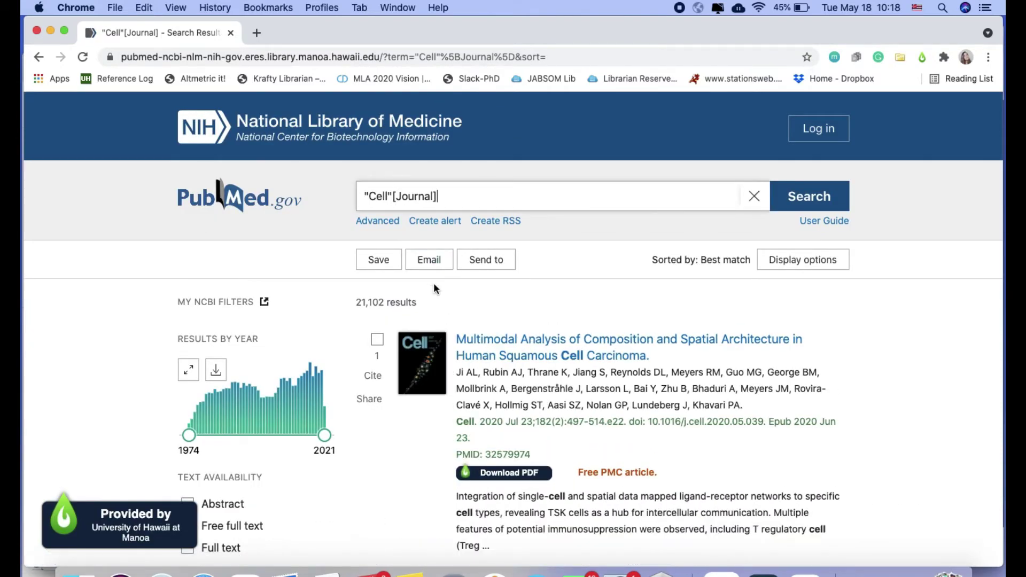
# Search for 'cell [journal]' in the search box.
pyautogui.tripleClick(391, 192)
pyautogui.write('cell [journal')
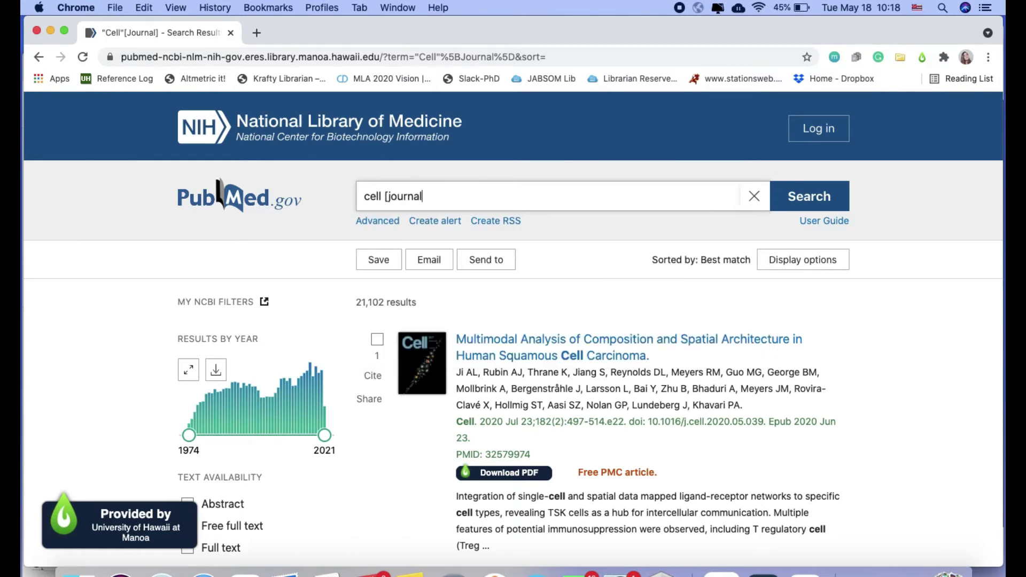
pyautogui.write(']')
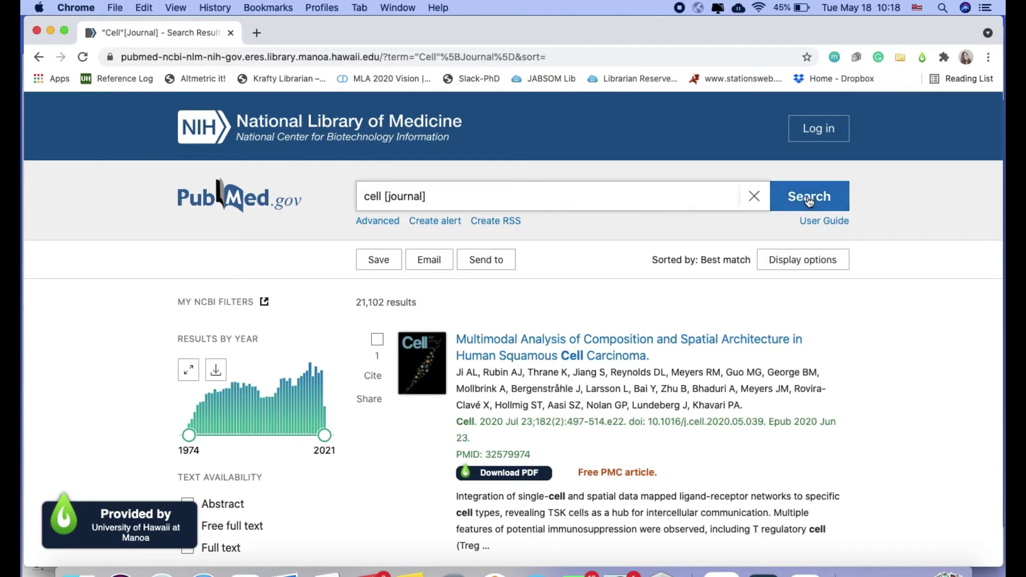
pyautogui.click(807, 197)
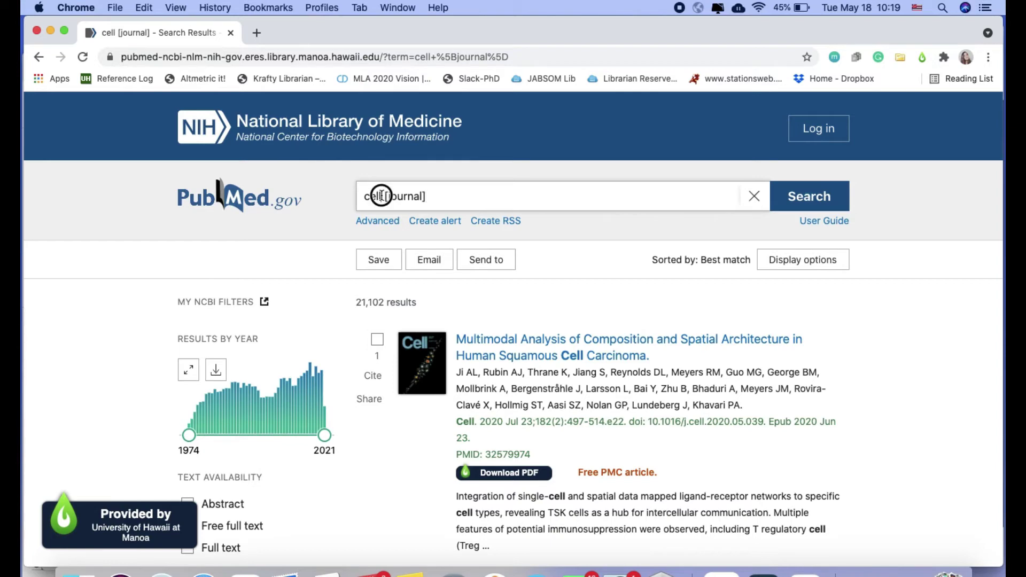
# Change the query to 'nature [journal]' and run it for 121,836 results.
pyautogui.moveTo(384, 196); pyautogui.dragTo(345, 196)
pyautogui.write('nature')
pyautogui.press('Return')
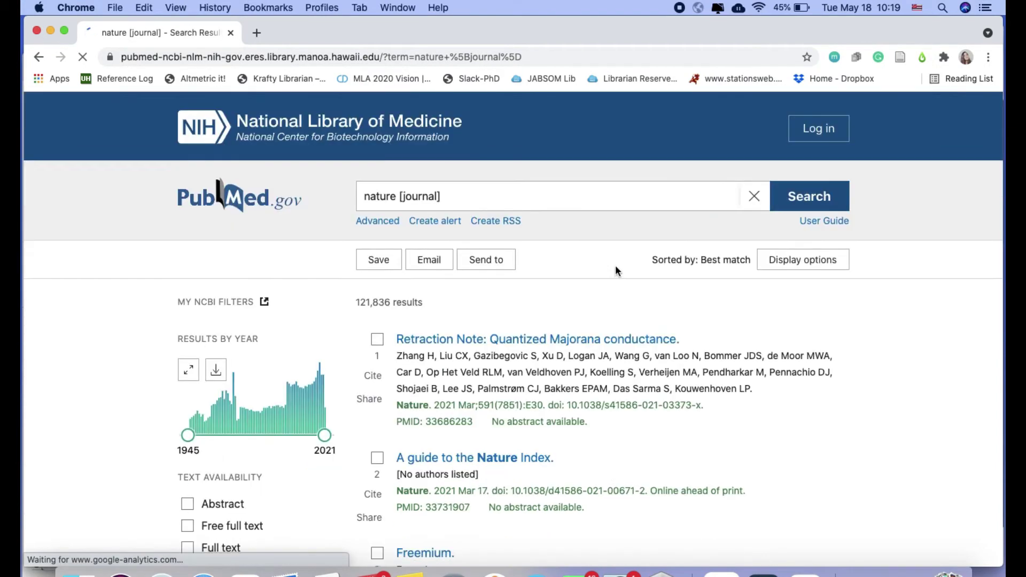
pyautogui.scroll(-2, 614, 265)
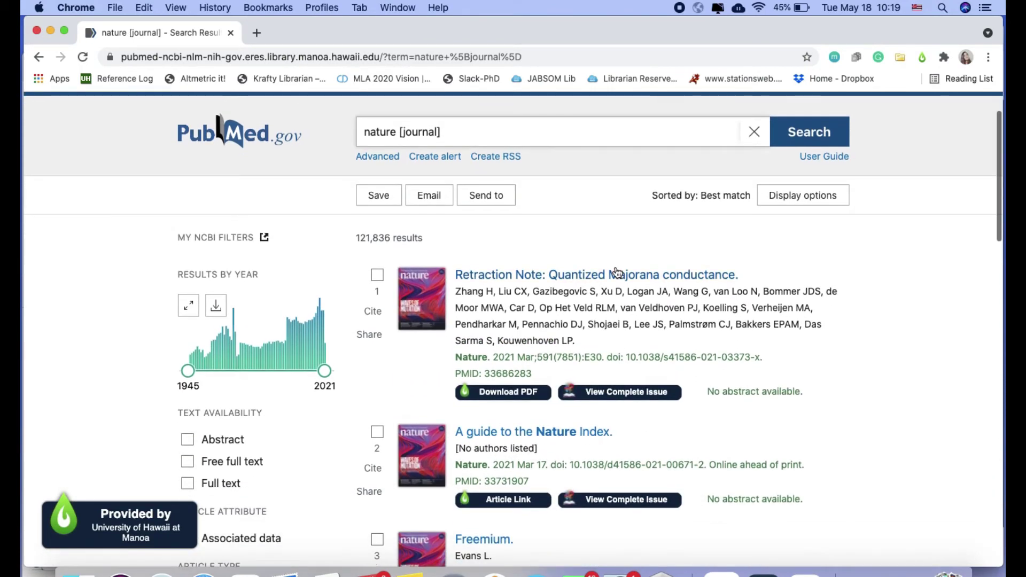
pyautogui.scroll(2, 615, 265)
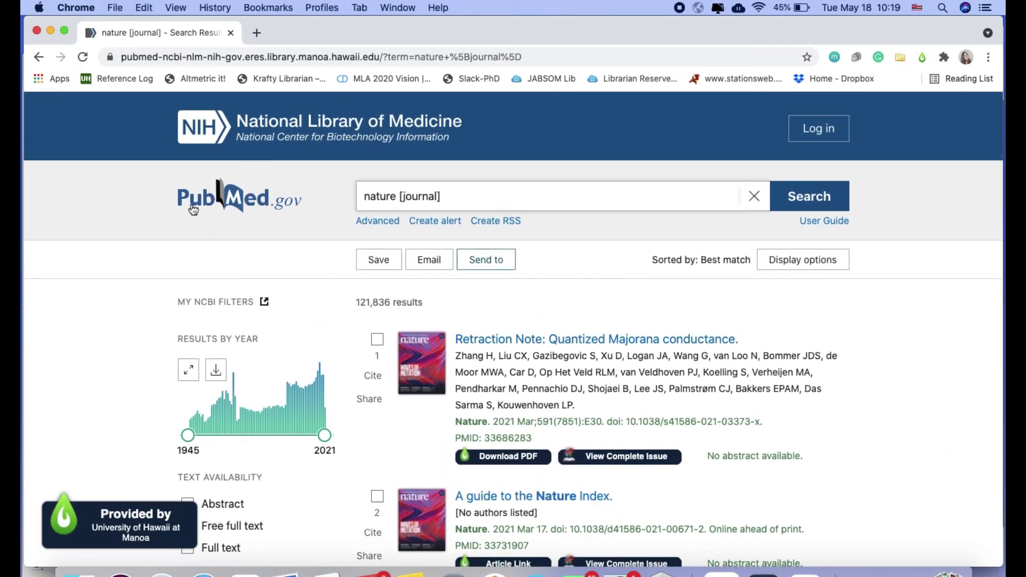
# In Single Citation Matcher, search Journal 'The New England journal of medicine' for 81,006 results.
pyautogui.click(224, 202)
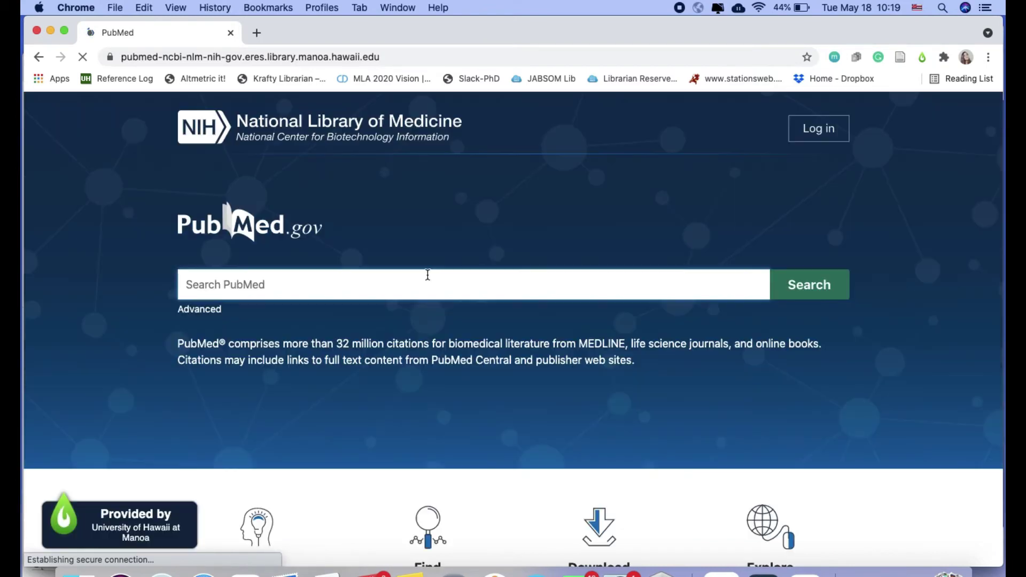
pyautogui.scroll(-3, 428, 275)
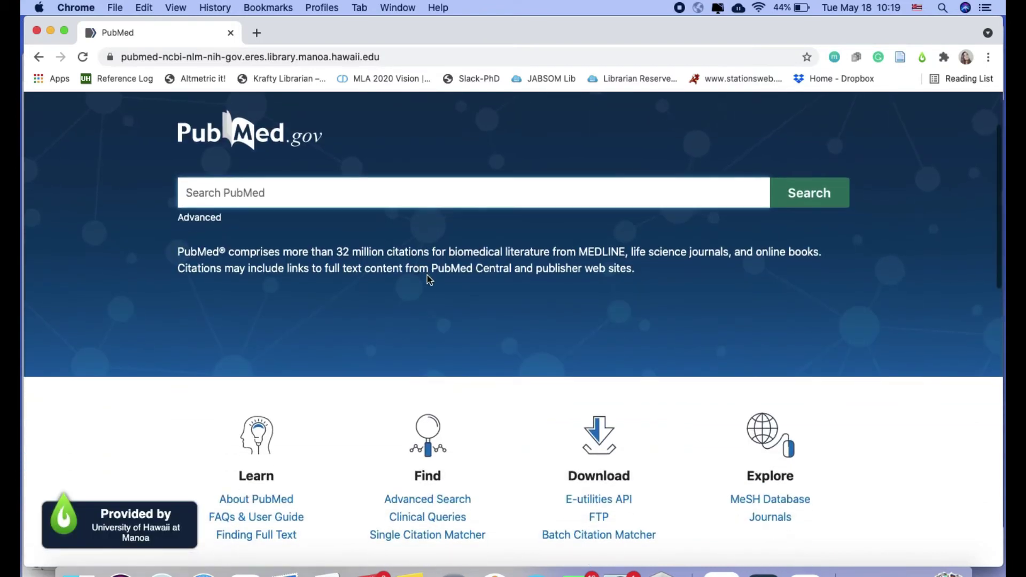
pyautogui.click(422, 538)
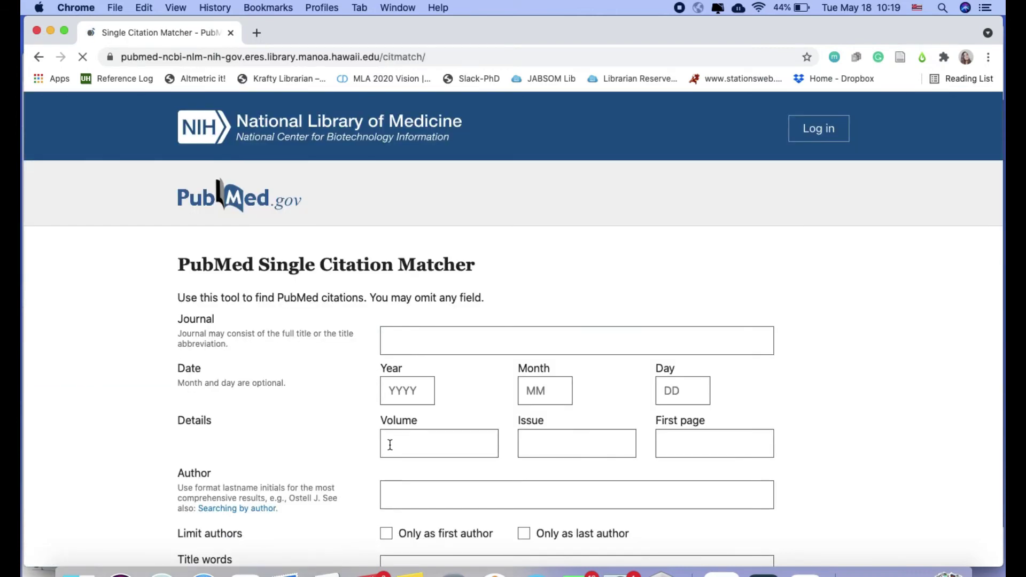
pyautogui.click(436, 340)
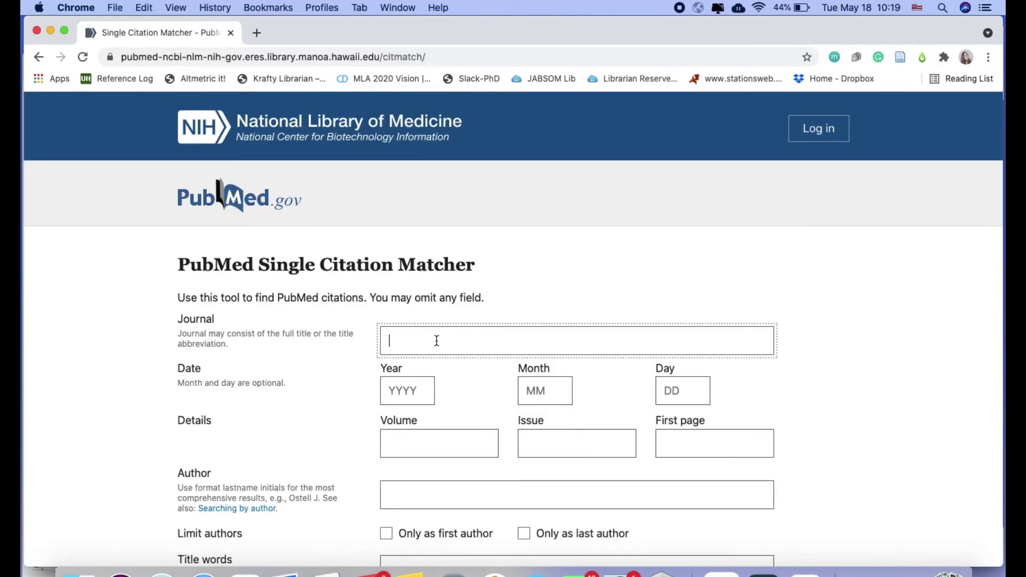
pyautogui.write('new e')
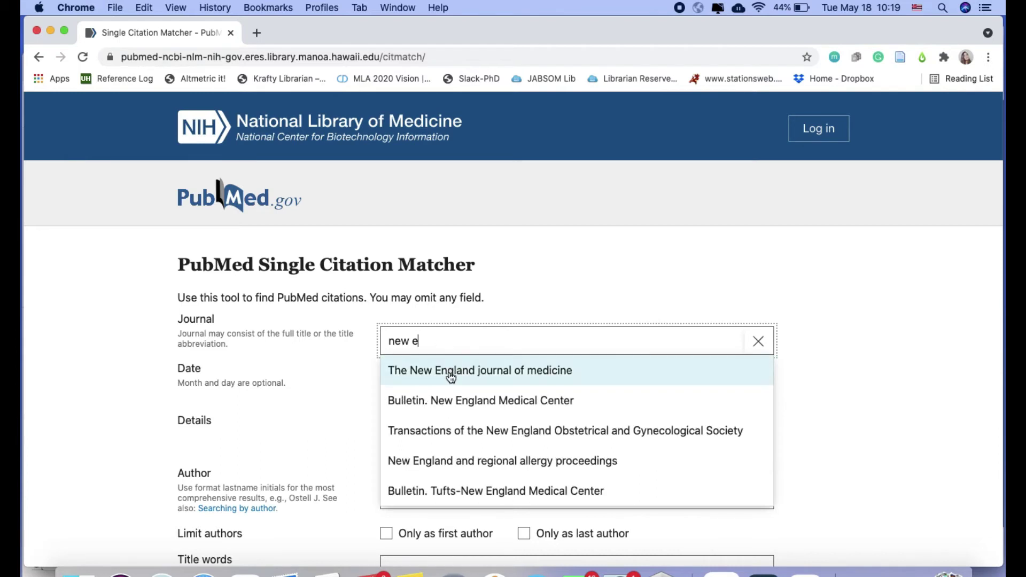
pyautogui.click(450, 368)
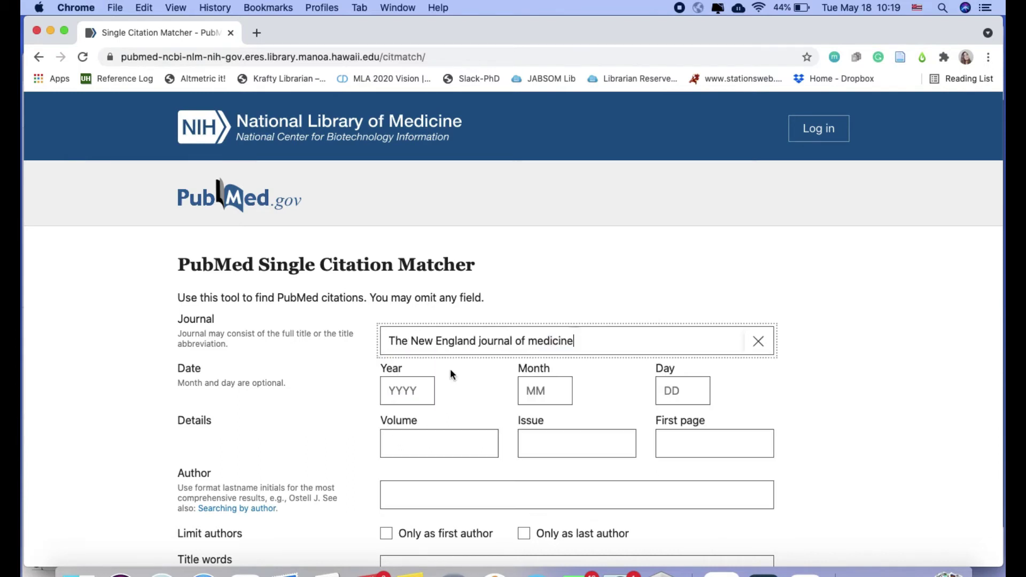
pyautogui.click(407, 396)
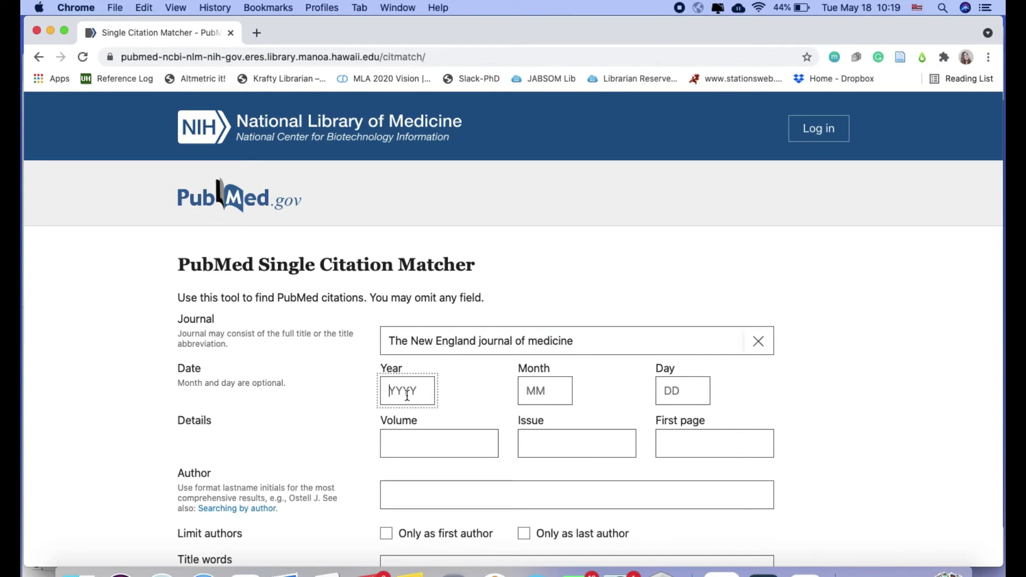
pyautogui.scroll(-3, 413, 411)
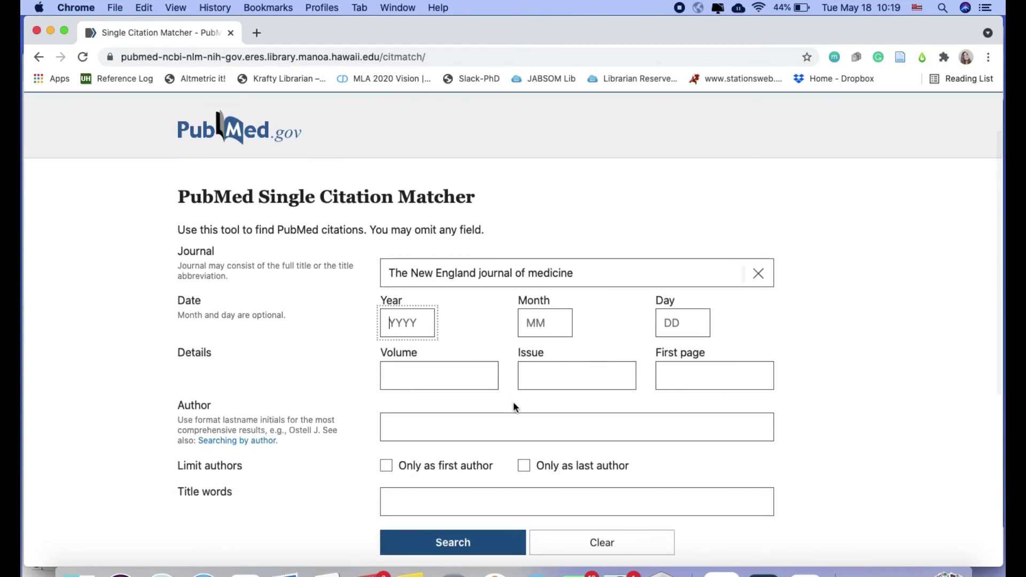
pyautogui.scroll(-3, 513, 406)
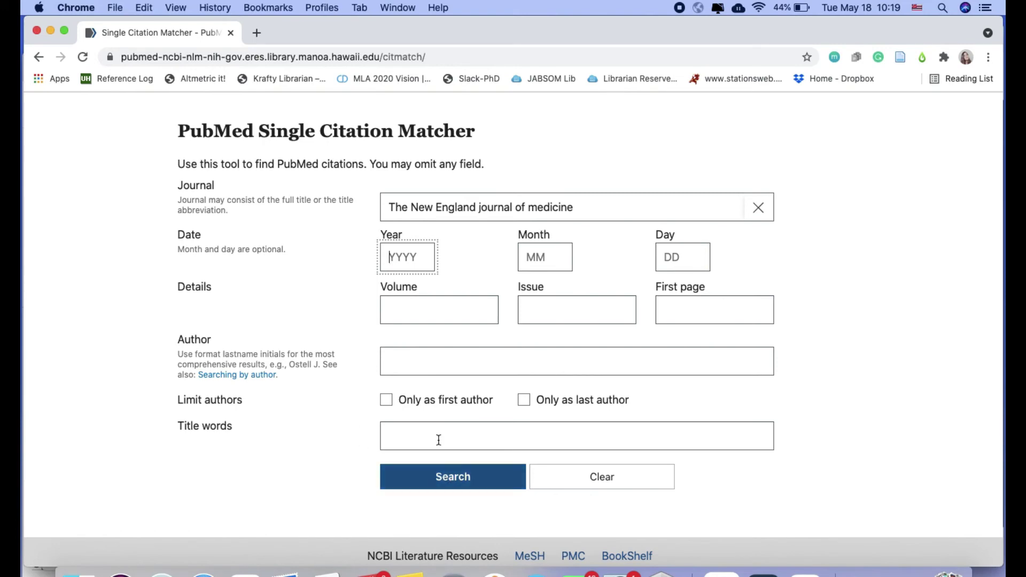
pyautogui.click(438, 487)
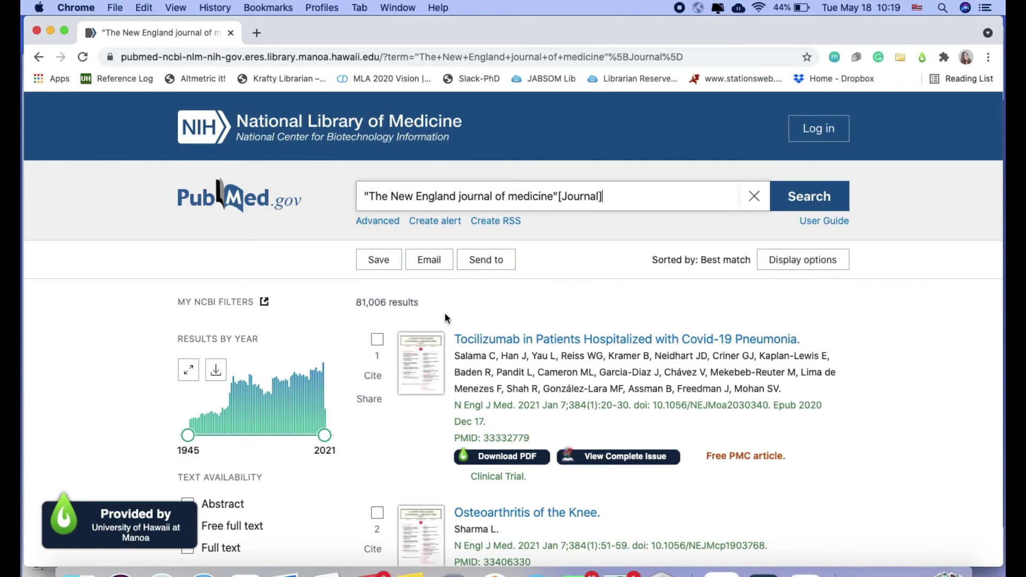
# Go from the PubMed home page's Explore section to the NLM Catalog Journals search.
pyautogui.click(212, 195)
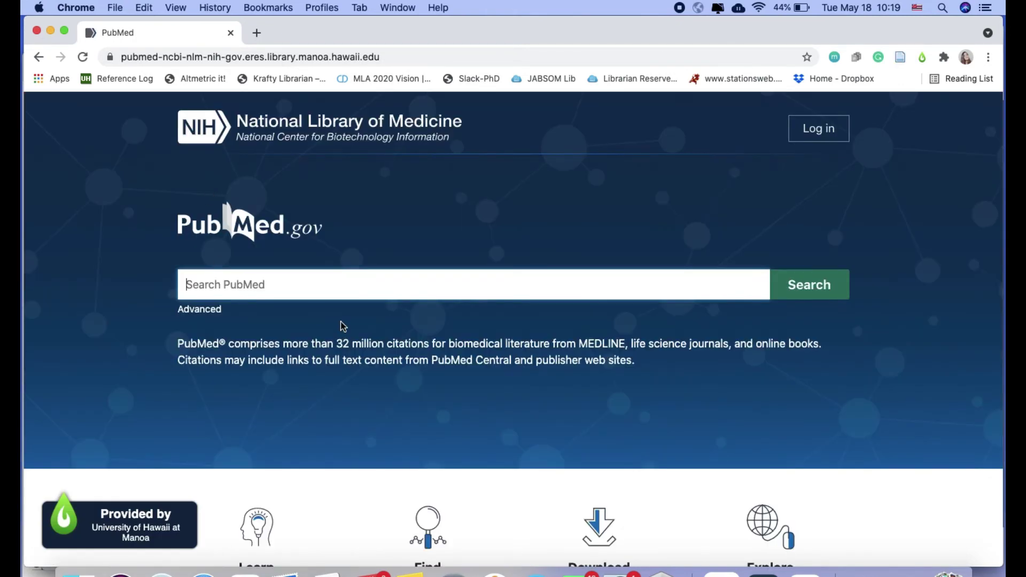
pyautogui.scroll(-3, 340, 323)
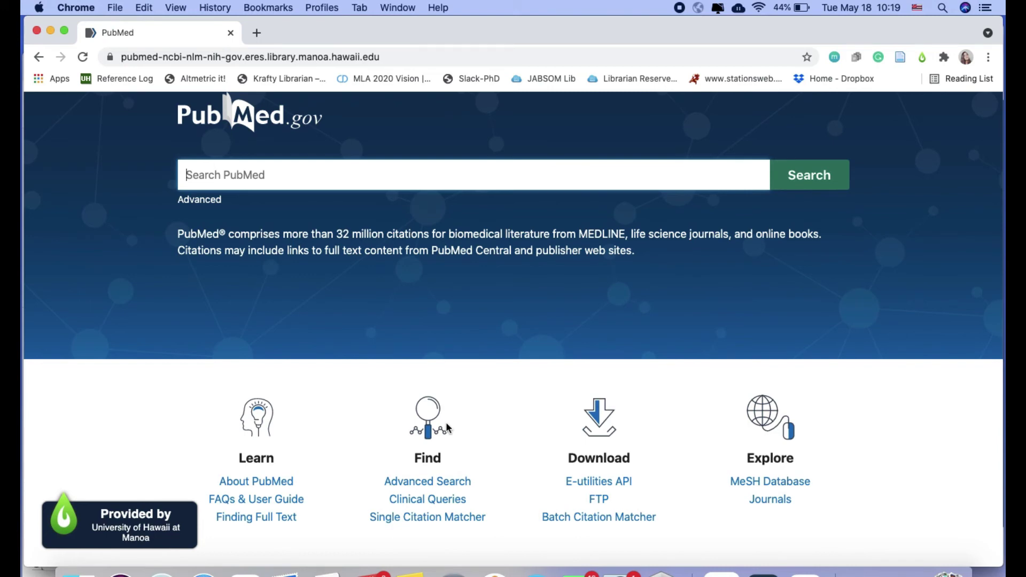
pyautogui.scroll(2, 696, 465)
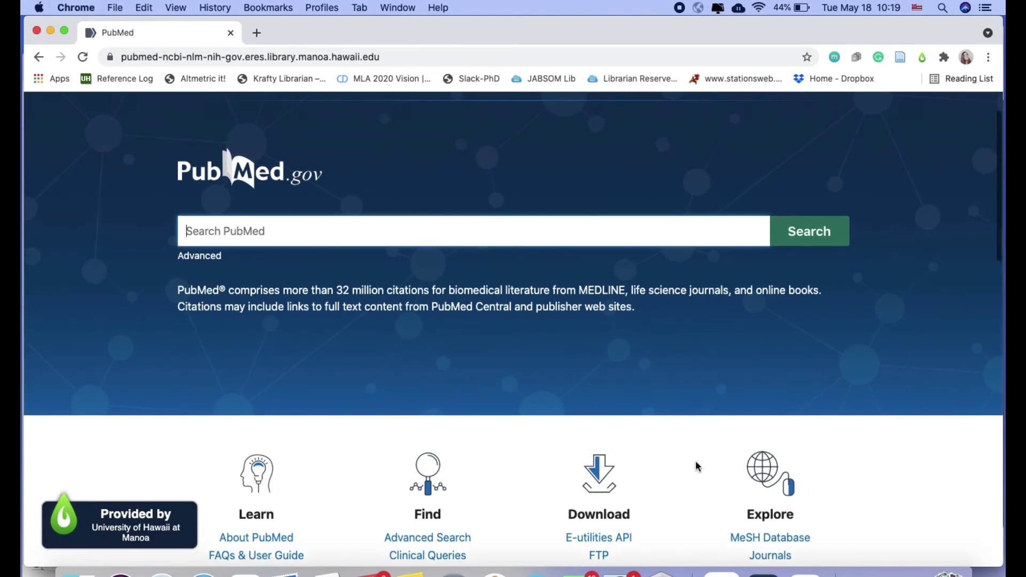
pyautogui.scroll(-5, 695, 463)
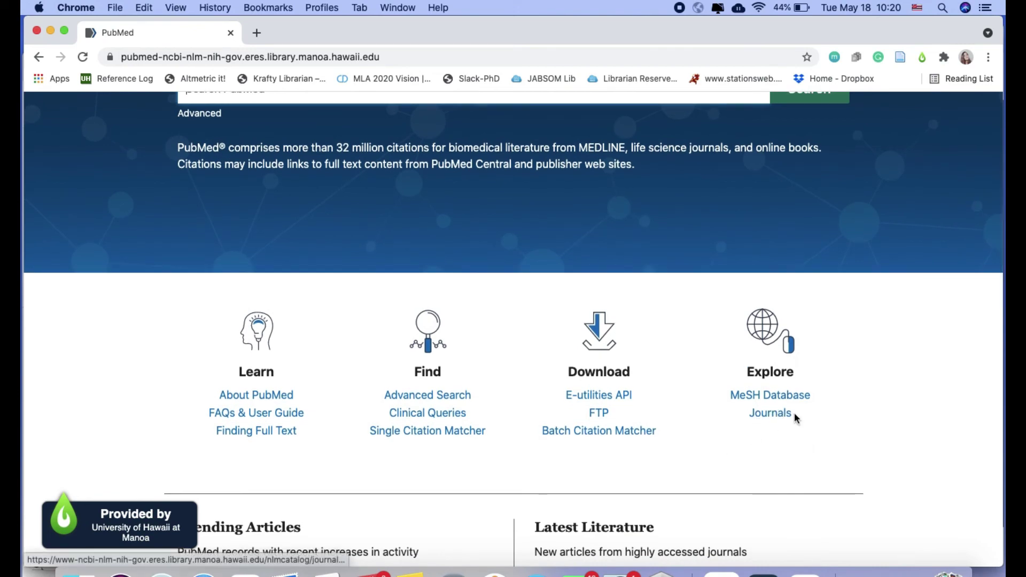
pyautogui.click(774, 419)
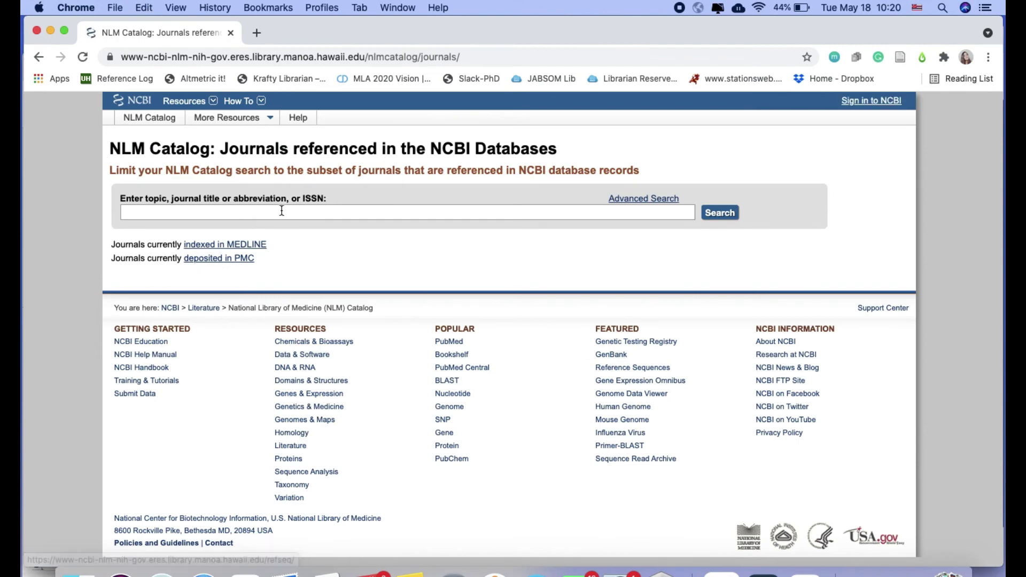
# Search NLM Catalog for 'N Engl J Med' and open The New England journal of medicine record.
pyautogui.click(277, 218)
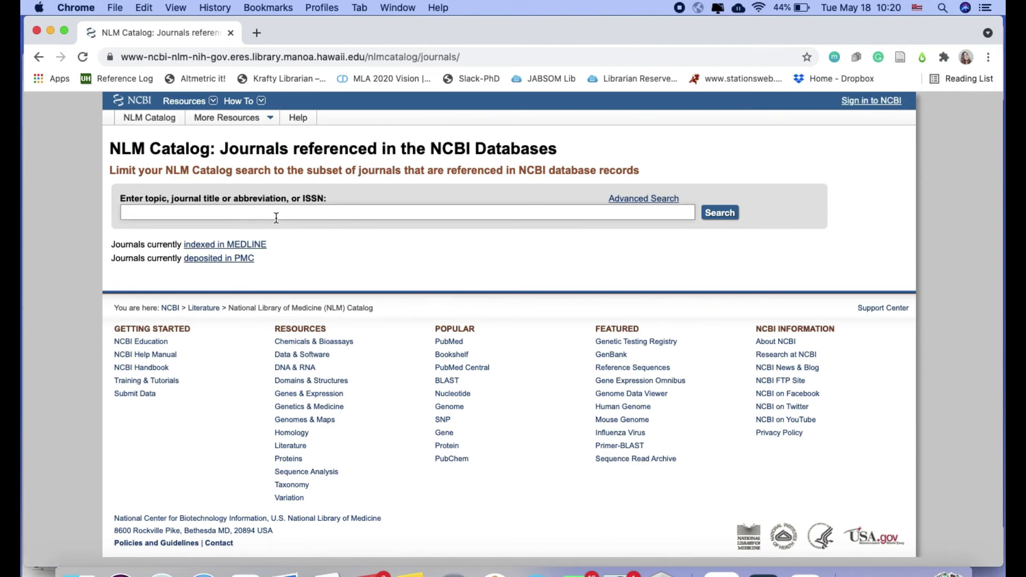
pyautogui.write('N Engl J Med')
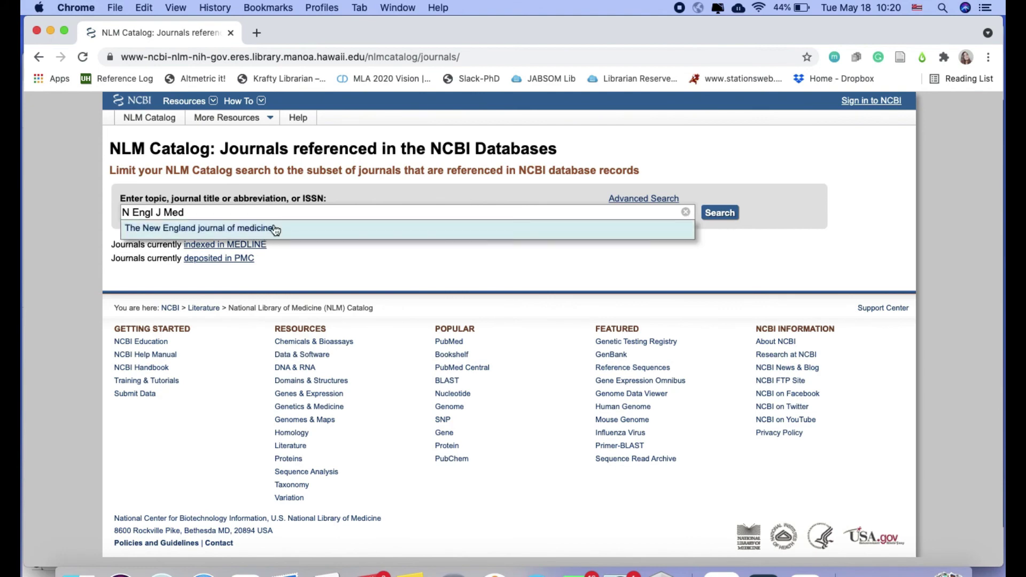
pyautogui.click(721, 213)
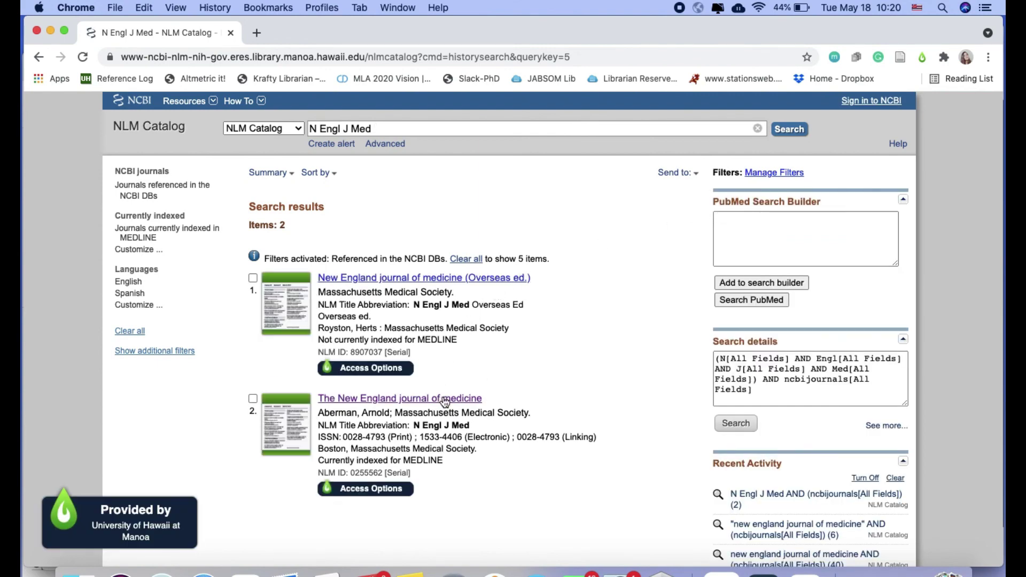
pyautogui.click(454, 400)
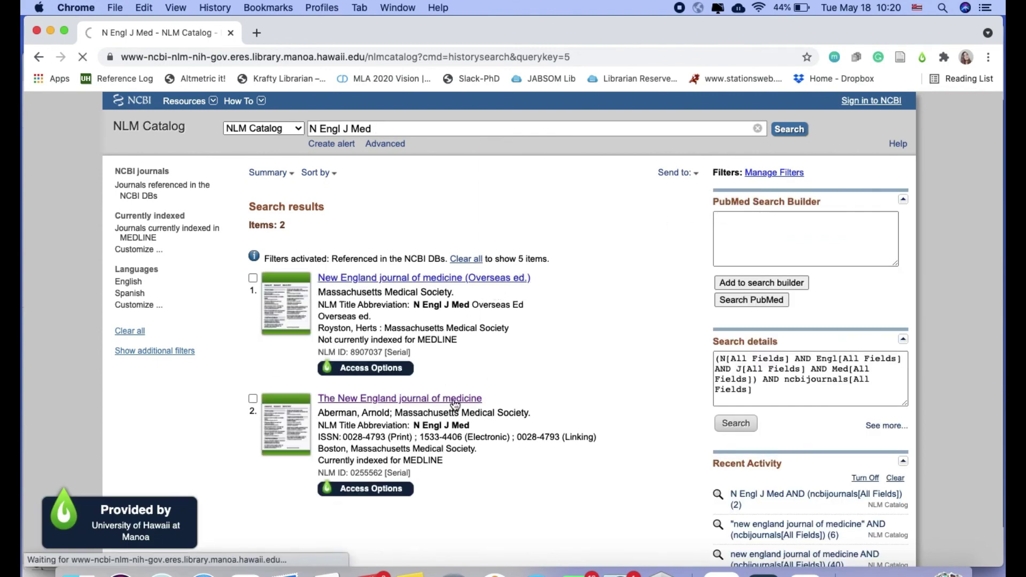
pyautogui.scroll(-5, 455, 404)
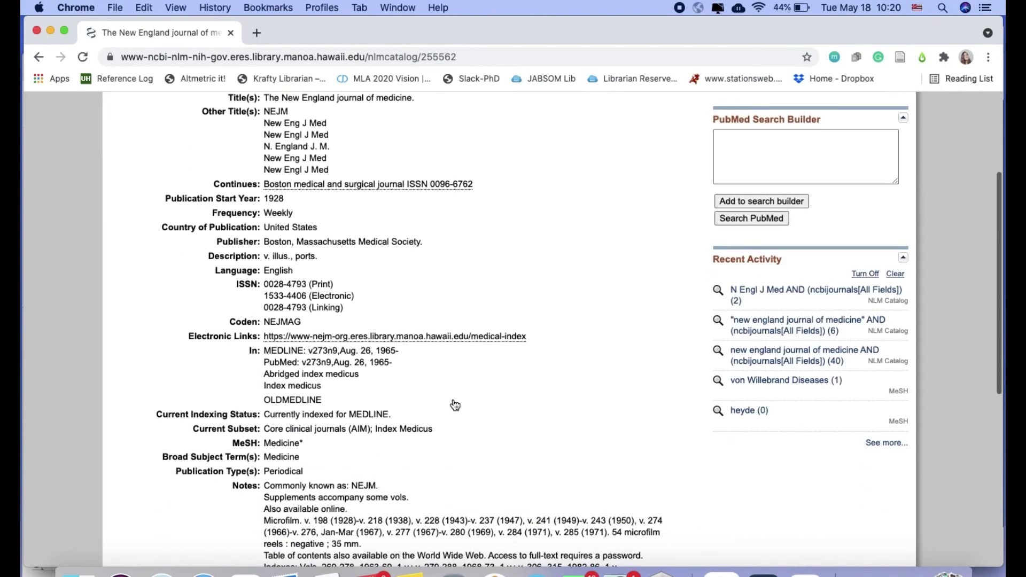
pyautogui.scroll(2, 455, 405)
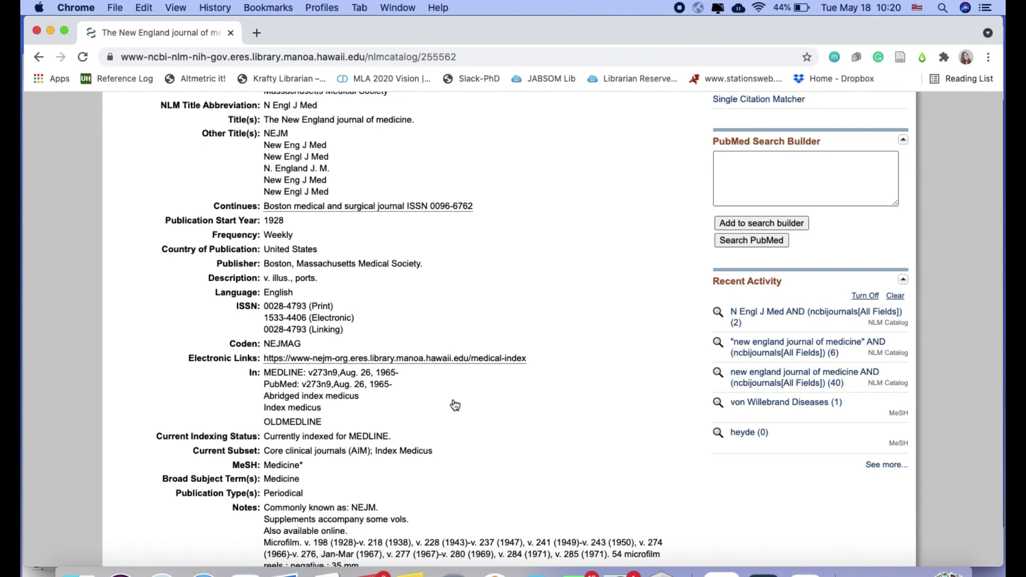
pyautogui.scroll(3, 466, 233)
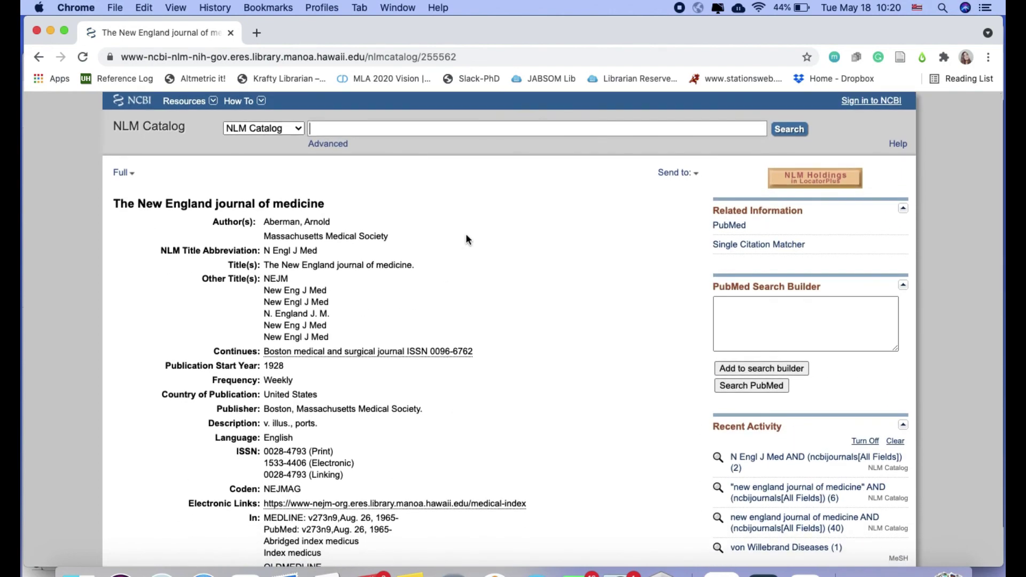